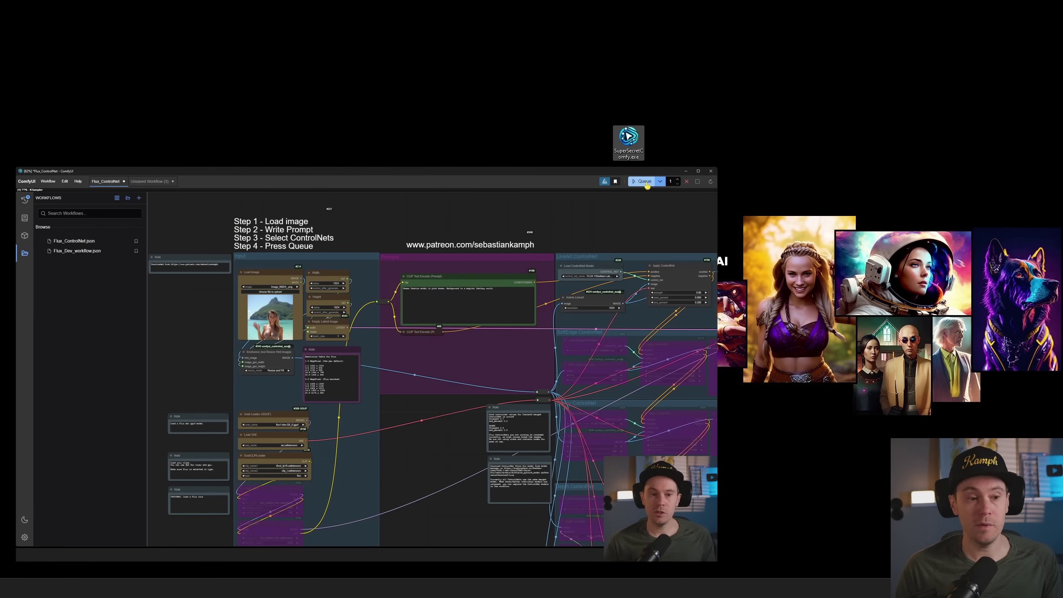
# Scroll up on the Install ComfyUI welcome page to reveal Select Directory.
pyautogui.scroll(10, 449, 258)
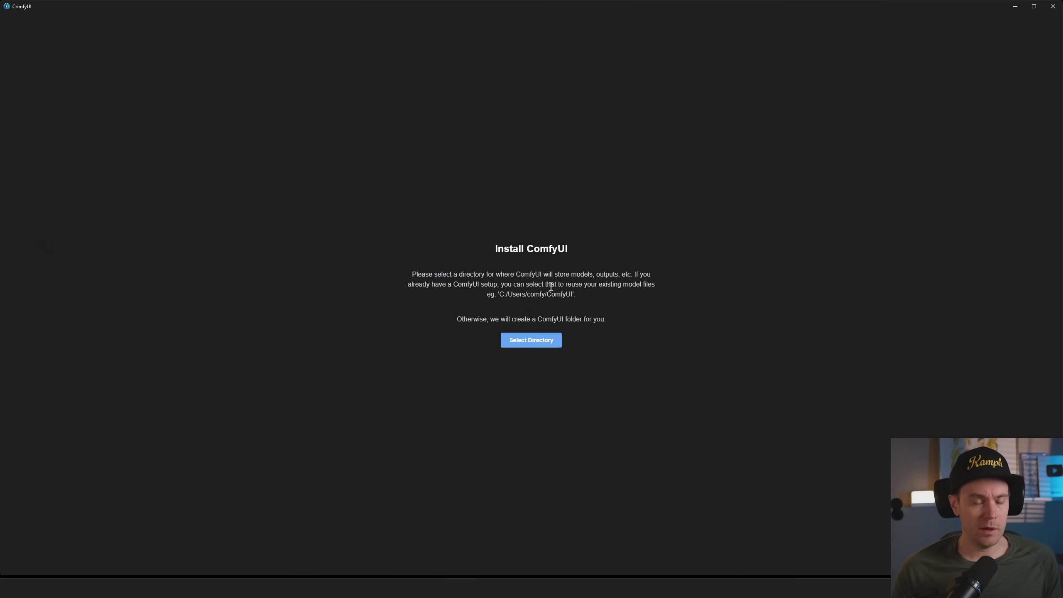
# Create D:\Comfy_Youtube as the install folder and start installing ComfyUI.
pyautogui.click(531, 340)
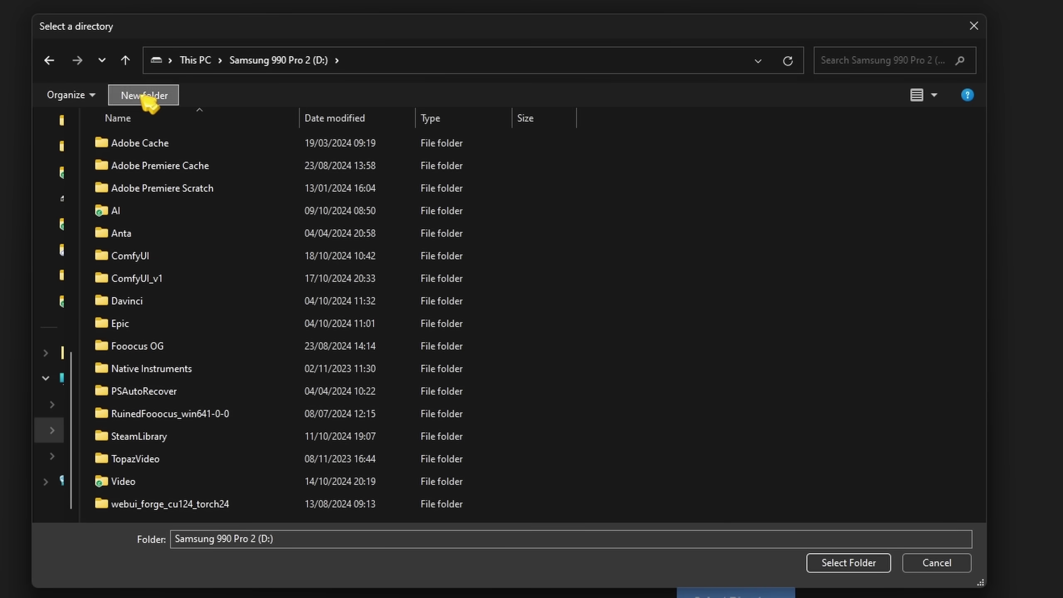
pyautogui.click(144, 96)
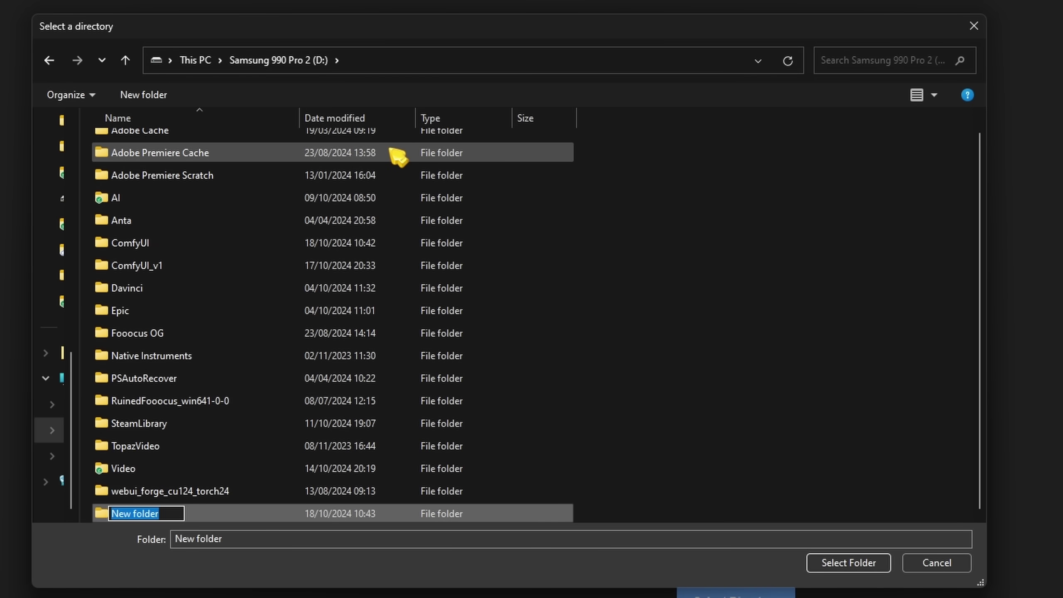
pyautogui.write('Comfy_Youtube')
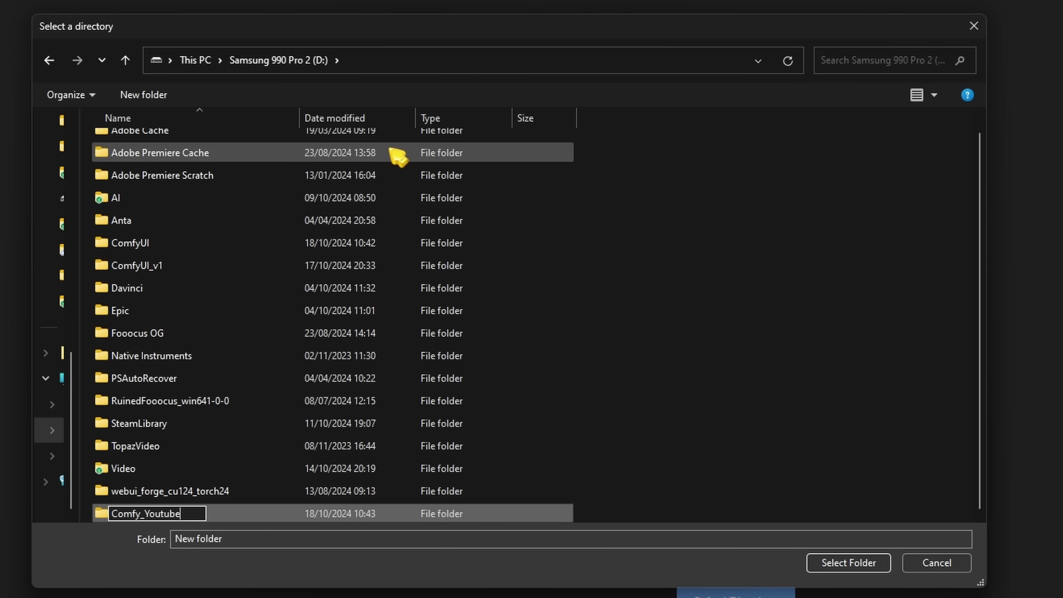
pyautogui.press('Return')
pyautogui.click(842, 562)
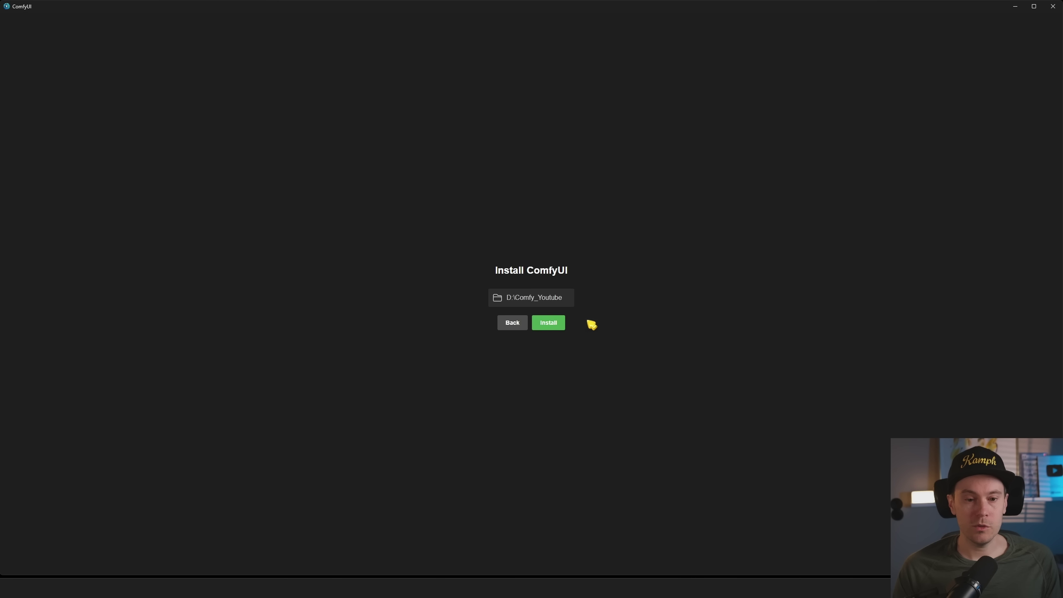
pyautogui.click(554, 327)
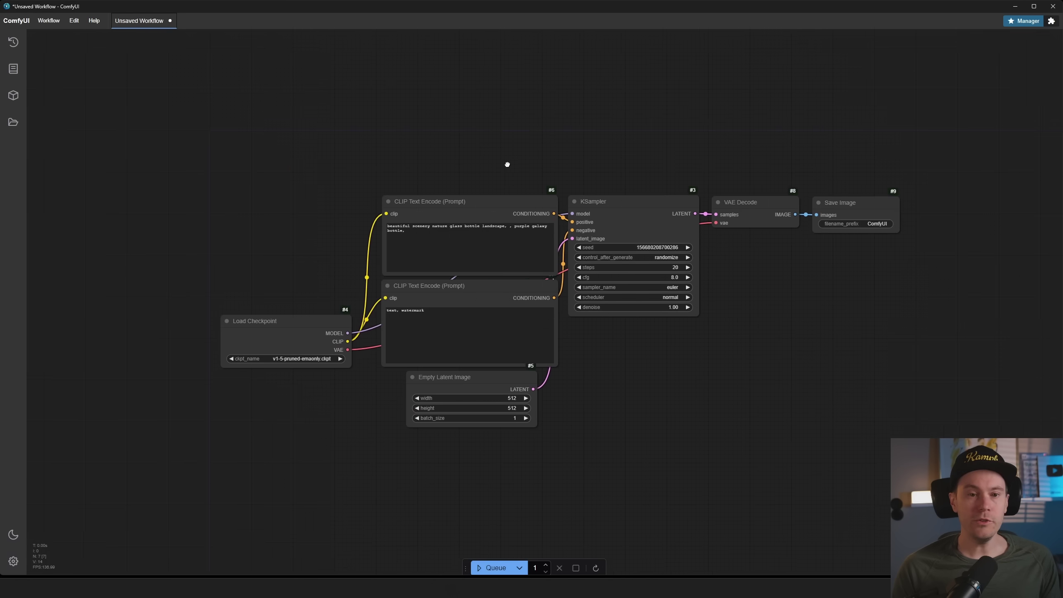
pyautogui.moveTo(506, 161); pyautogui.dragTo(395, 180)
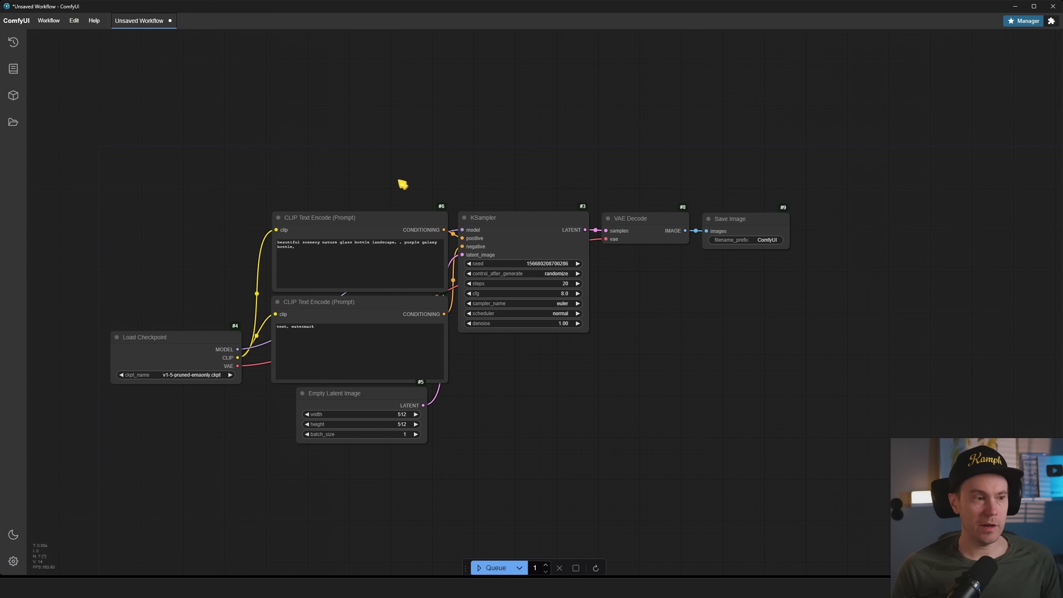
pyautogui.moveTo(370, 150); pyautogui.dragTo(375, 125)
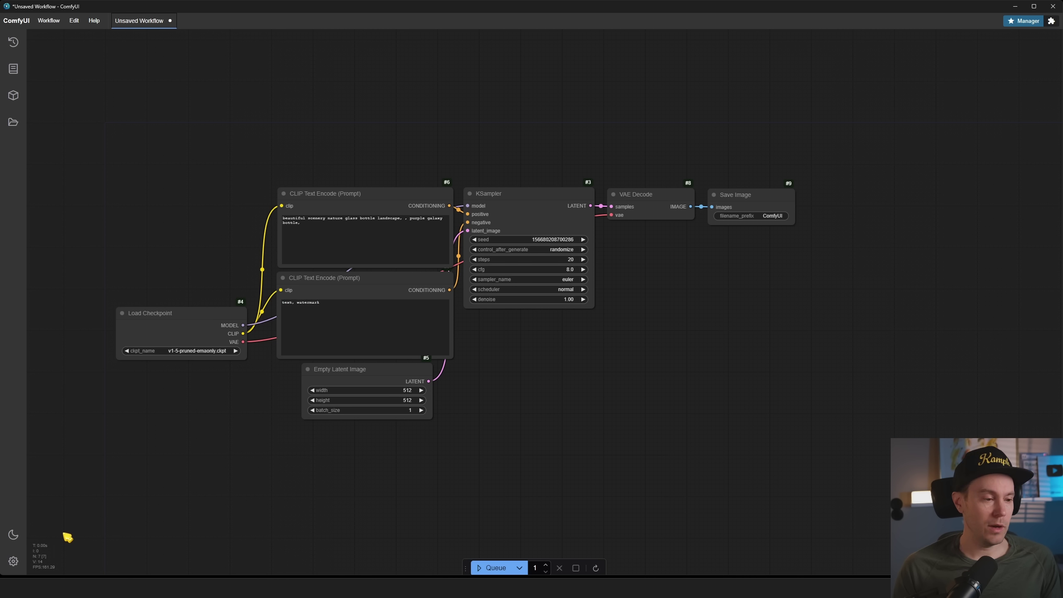
pyautogui.click(14, 561)
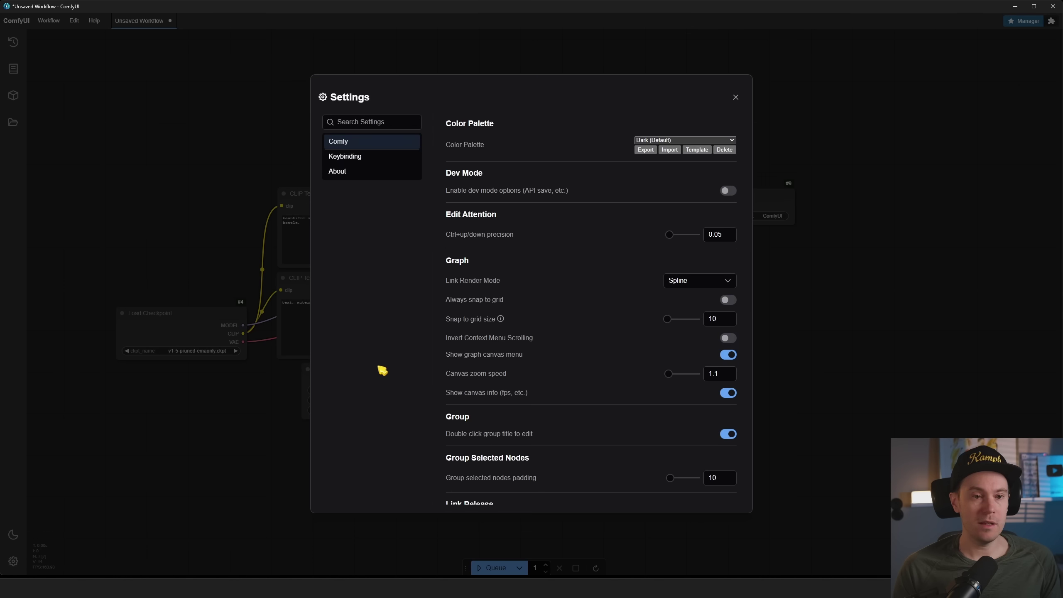
pyautogui.scroll(-9, 575, 304)
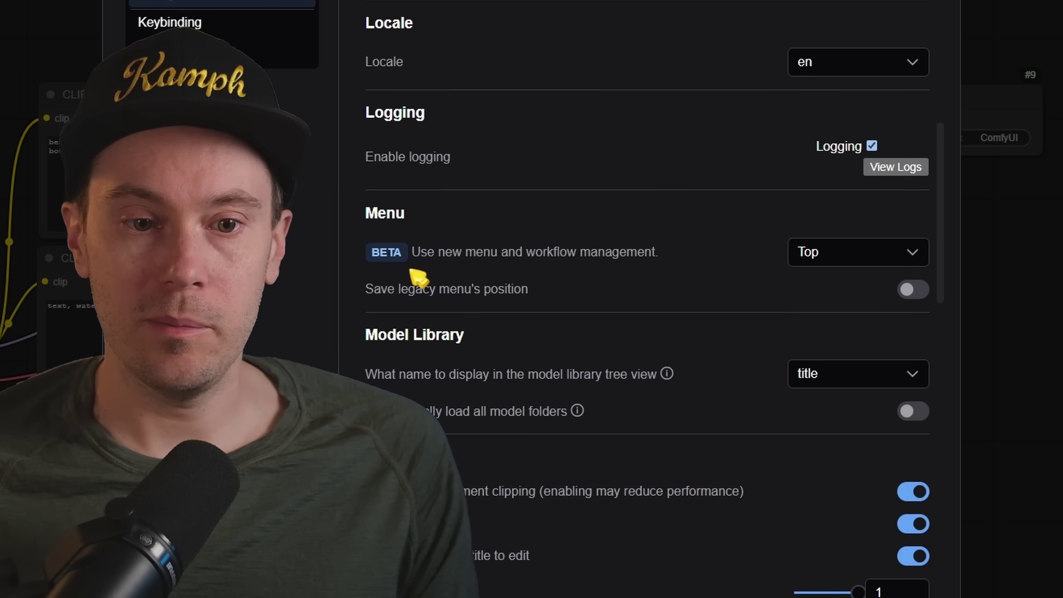
pyautogui.doubleClick(479, 274)
pyautogui.moveTo(441, 253); pyautogui.dragTo(653, 250)
pyautogui.click(655, 250)
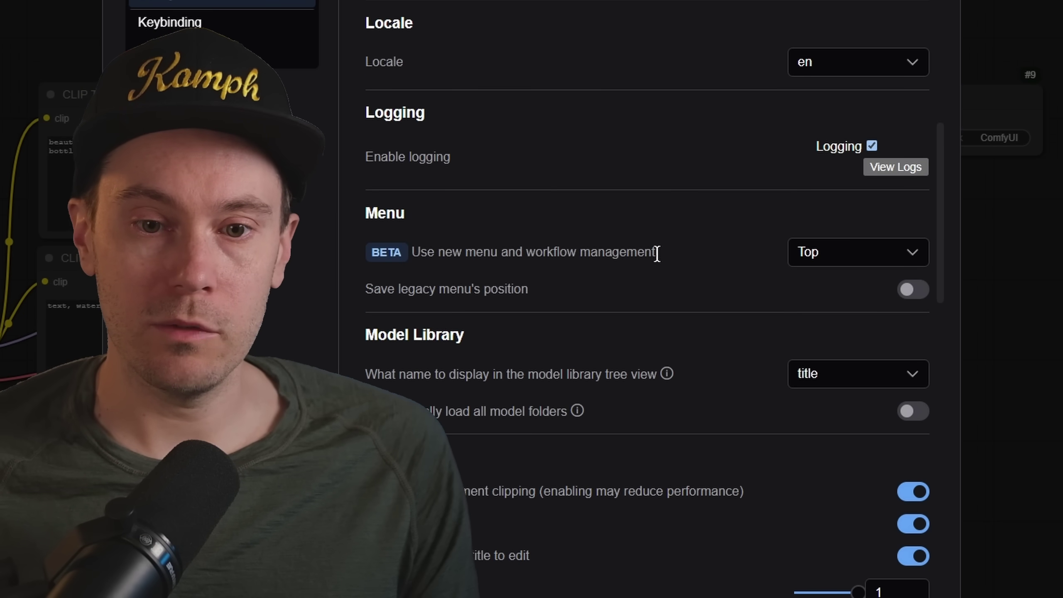
pyautogui.click(882, 253)
pyautogui.click(822, 282)
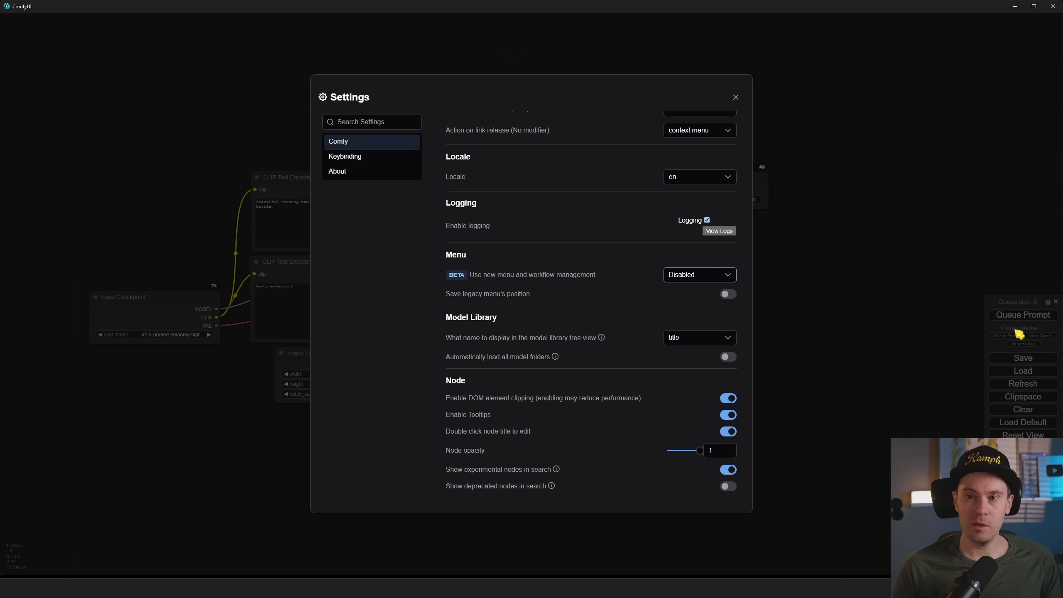
pyautogui.click(705, 277)
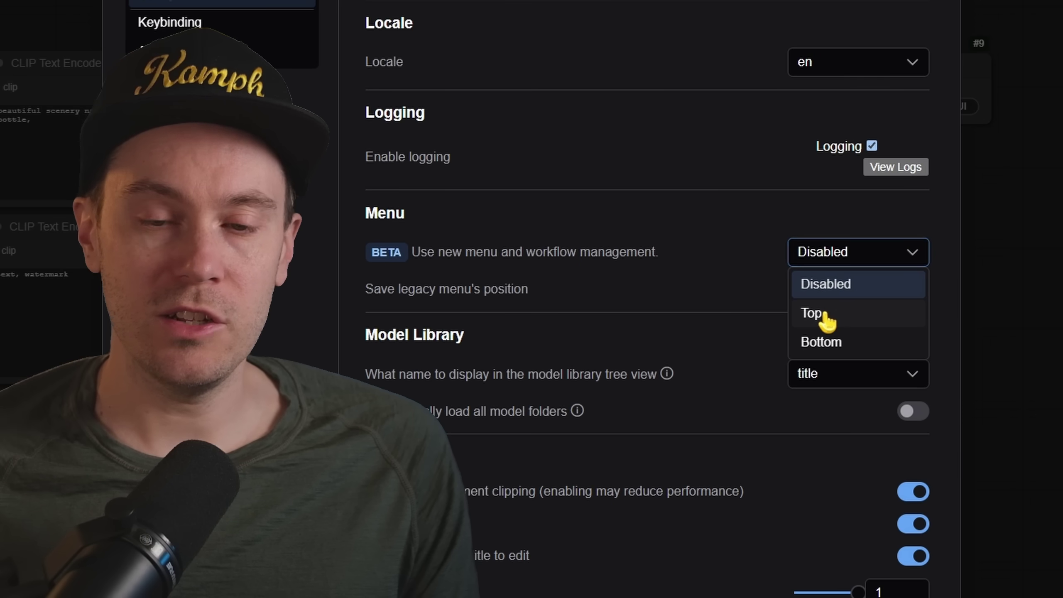
pyautogui.click(822, 314)
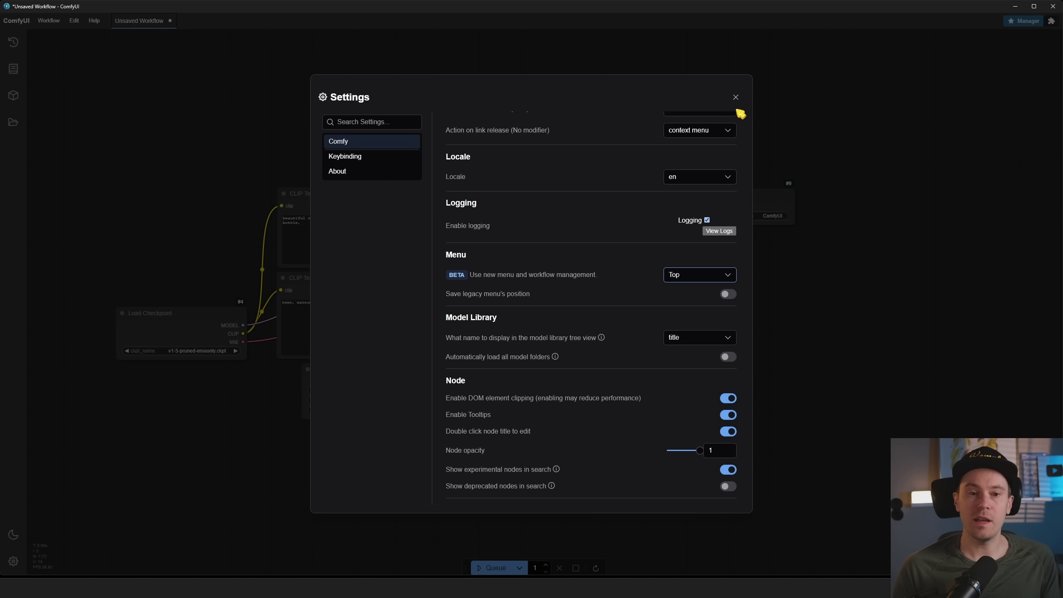
pyautogui.click(736, 99)
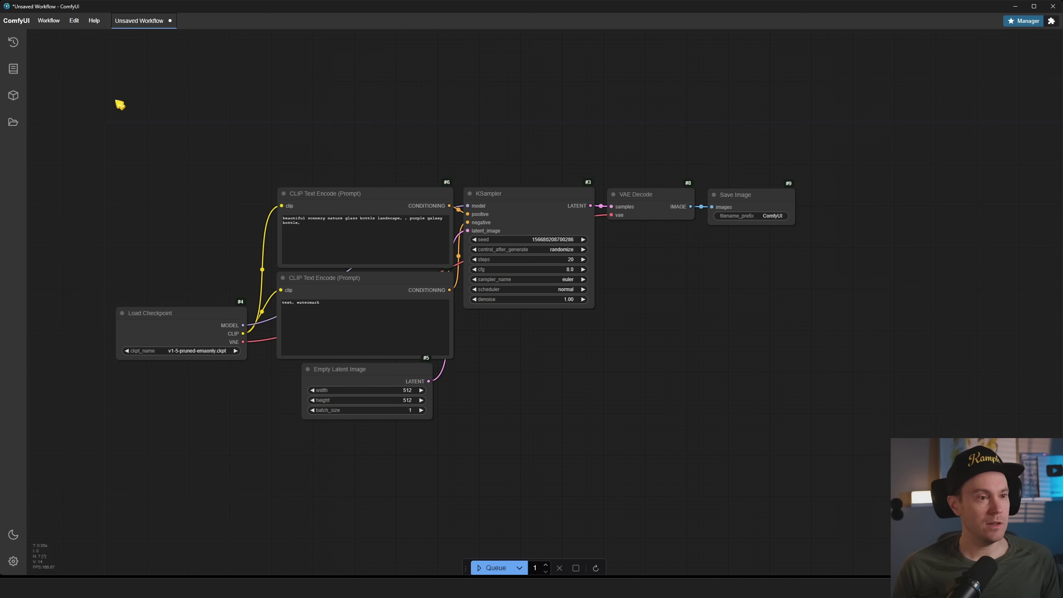
pyautogui.press('q')
pyautogui.click(16, 46)
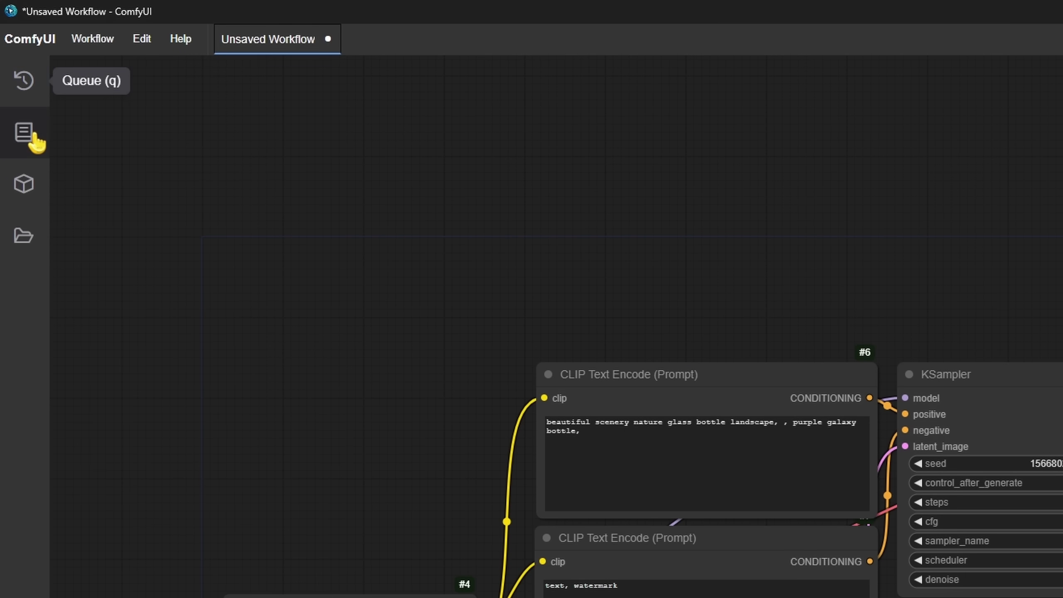
pyautogui.click(34, 139)
pyautogui.click(34, 139)
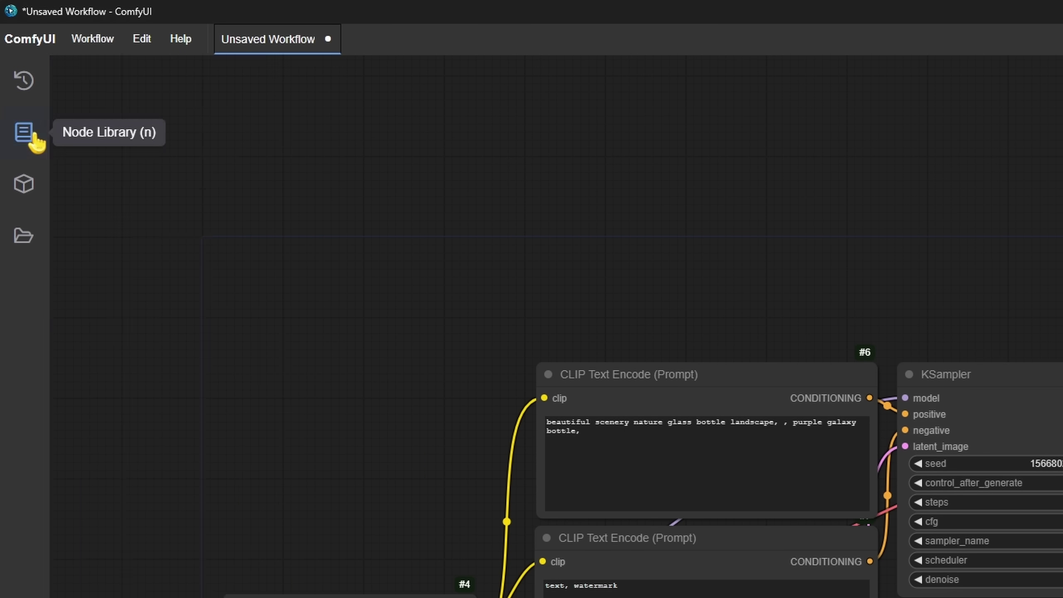
pyautogui.click(35, 189)
pyautogui.click(37, 195)
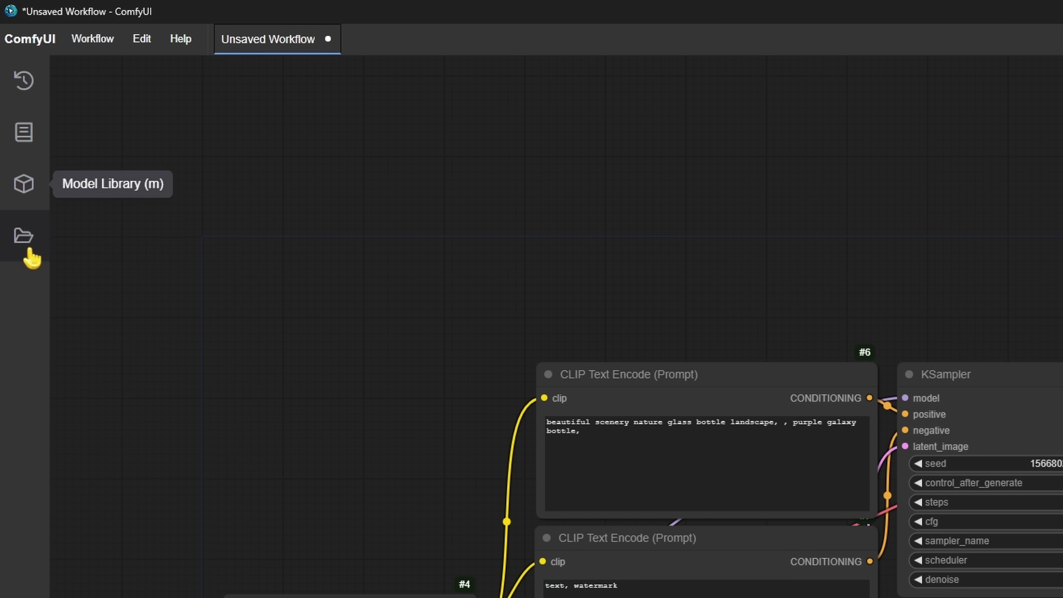
pyautogui.click(30, 255)
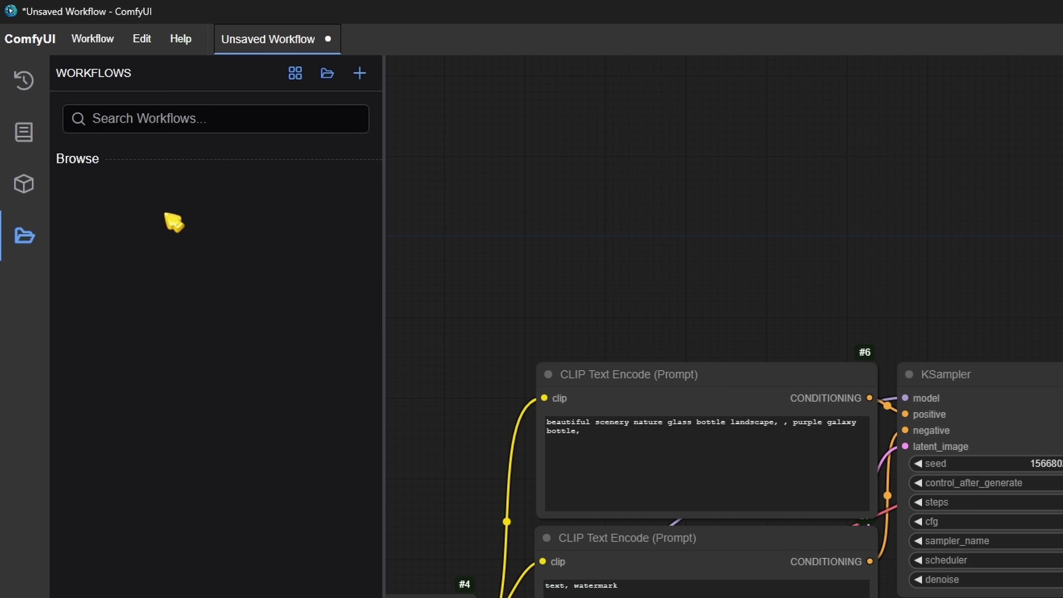
pyautogui.press('w')
pyautogui.click(90, 42)
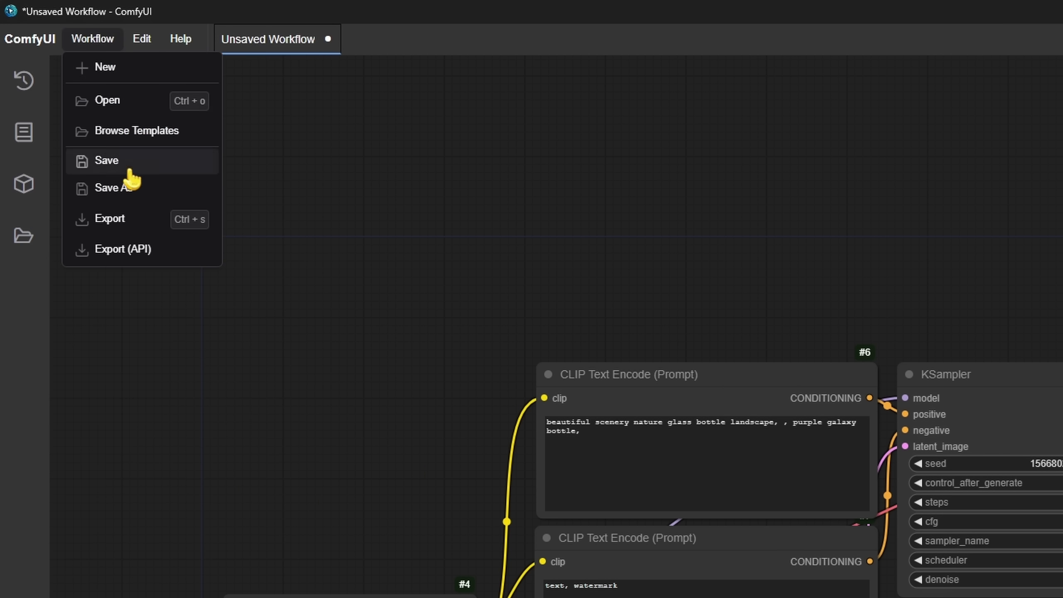
pyautogui.press('w')
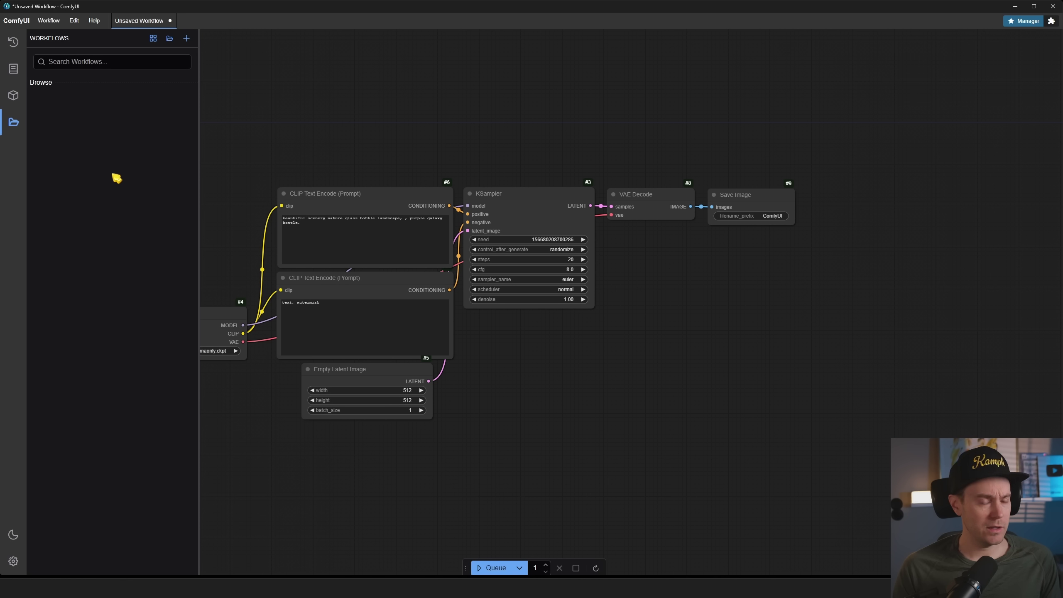
pyautogui.press('w')
pyautogui.press('n')
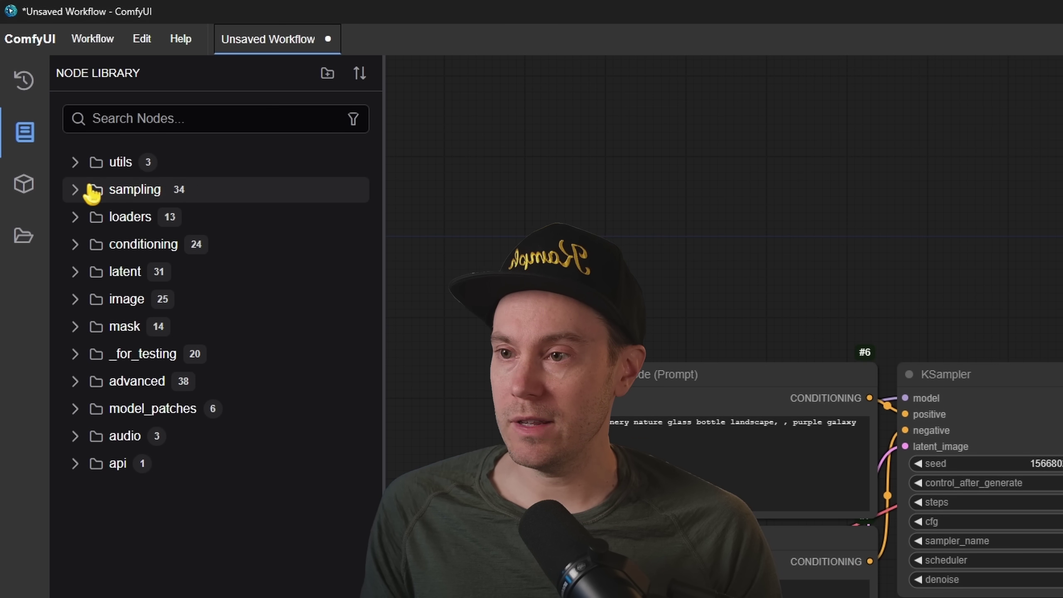
pyautogui.click(77, 220)
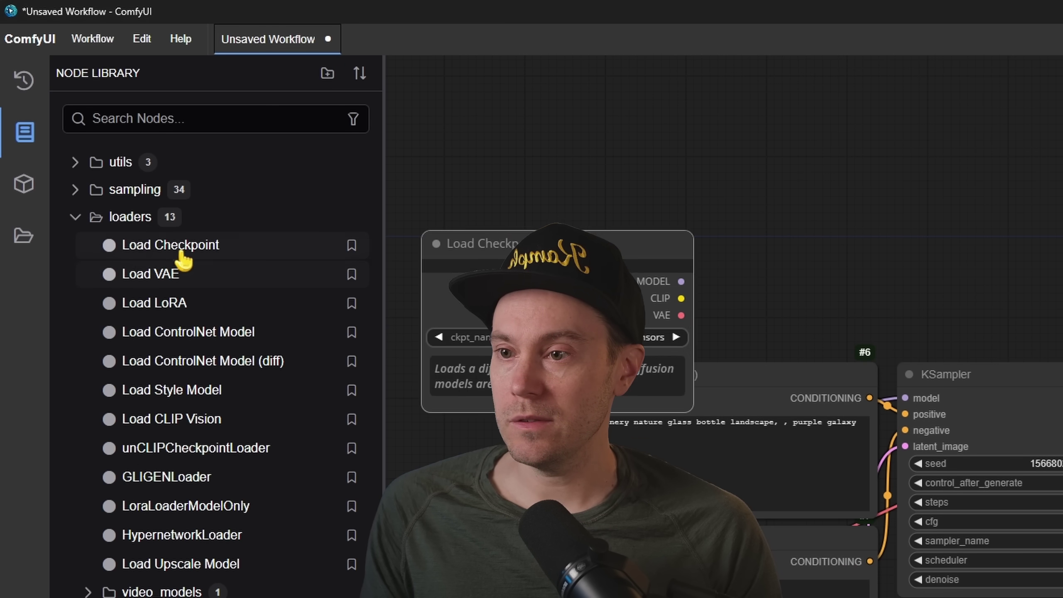
pyautogui.press('n')
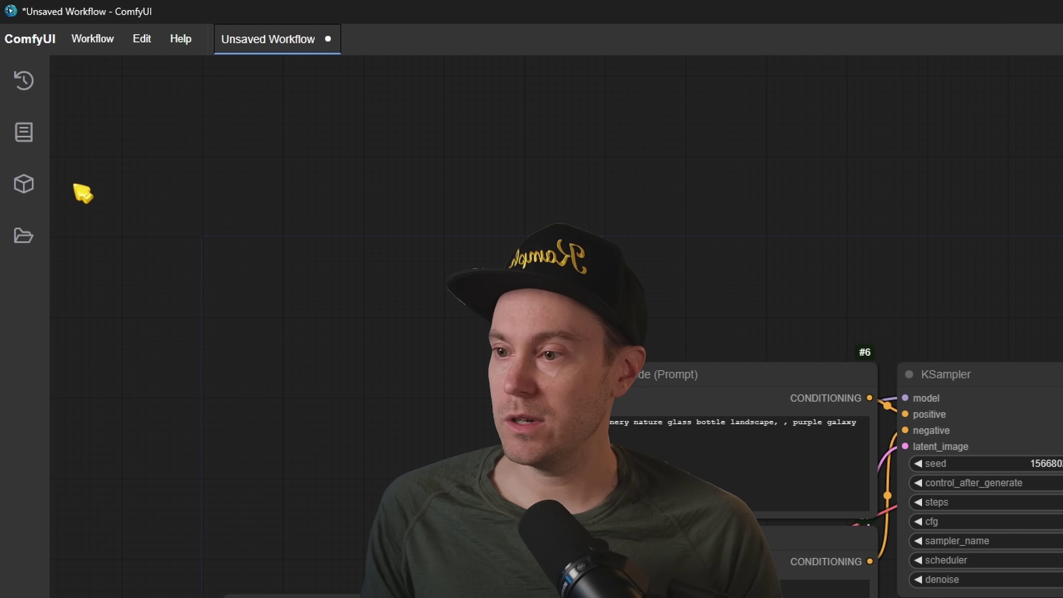
pyautogui.click(25, 188)
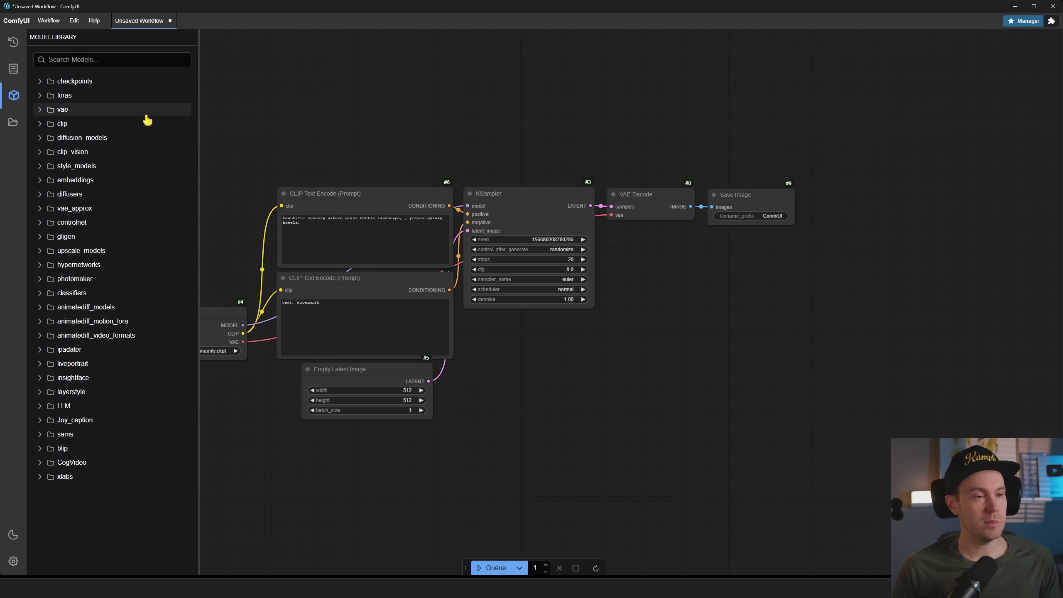
pyautogui.press('m')
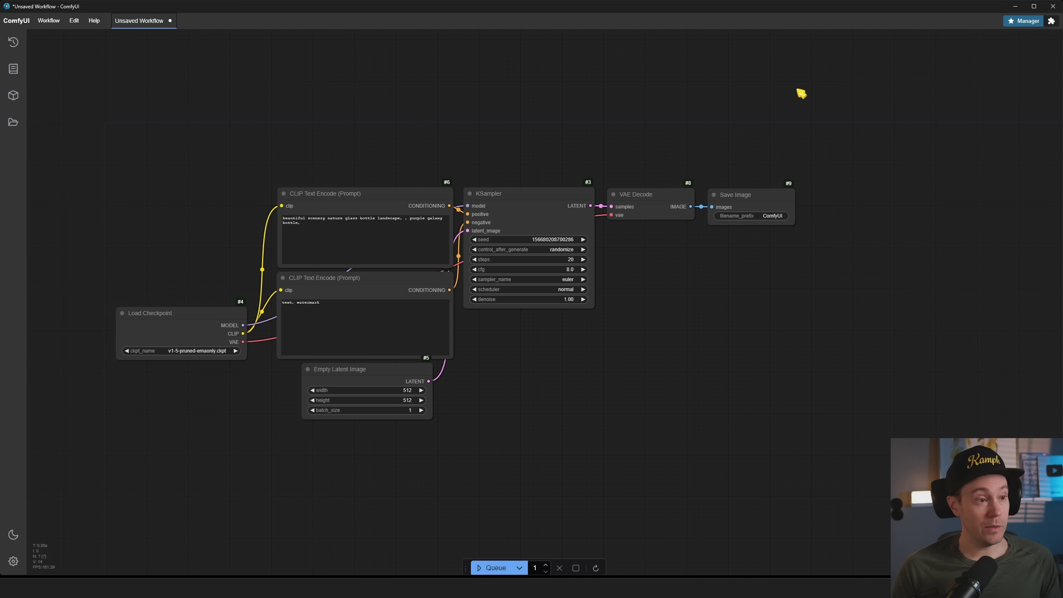
# Open and close ComfyUI Manager, then dock the queue controls into the top menu bar.
pyautogui.click(1021, 25)
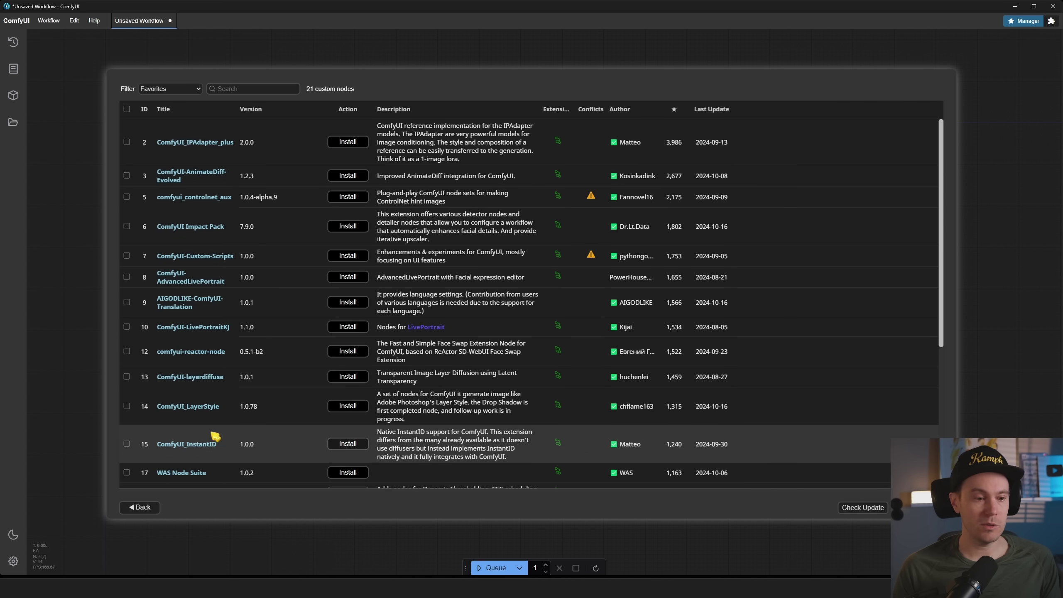
pyautogui.click(142, 508)
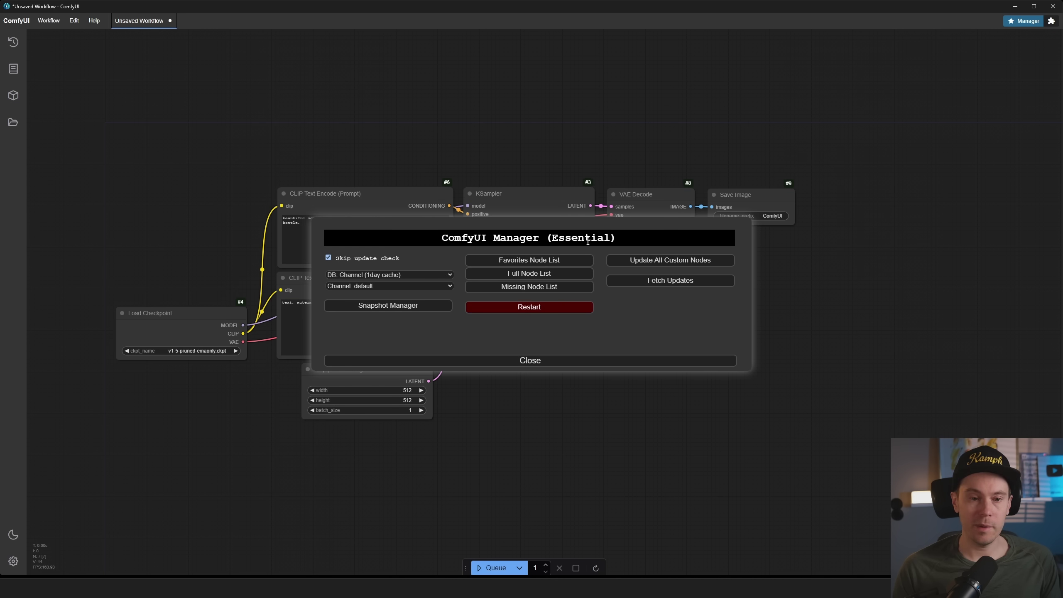
pyautogui.click(551, 360)
pyautogui.moveTo(463, 566); pyautogui.dragTo(594, 29)
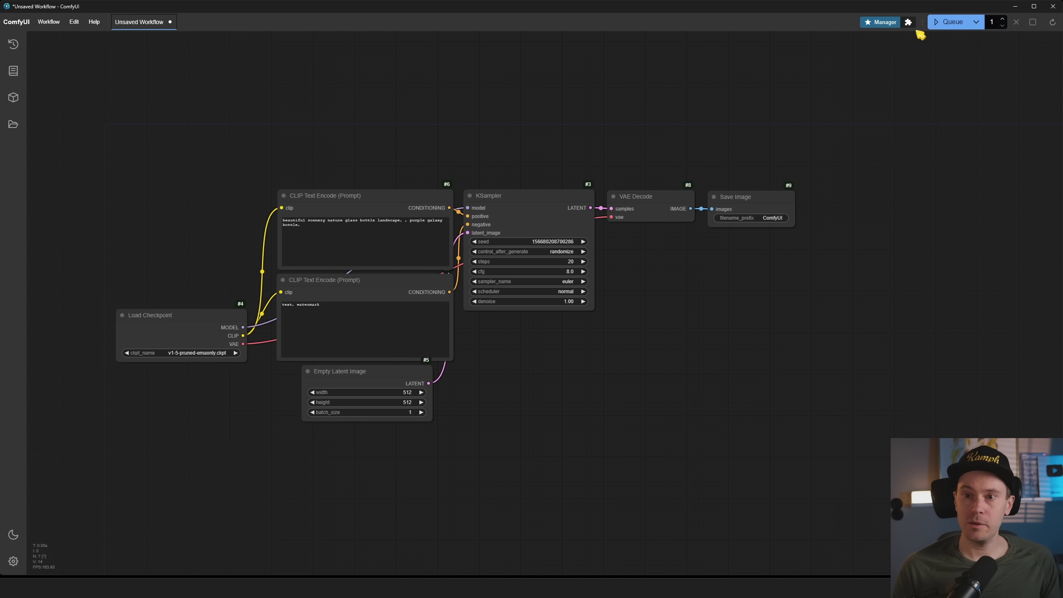
# Undock and re-dock the queue controls, then create a new empty workflow via Workflow > New.
pyautogui.moveTo(921, 26); pyautogui.dragTo(854, 106)
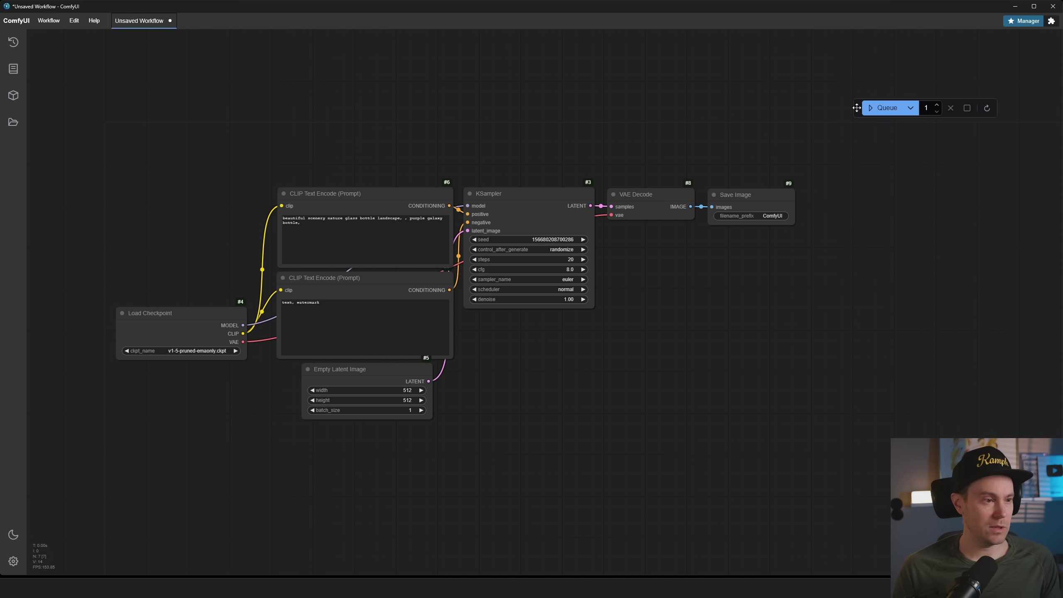
pyautogui.moveTo(856, 107); pyautogui.dragTo(720, 26)
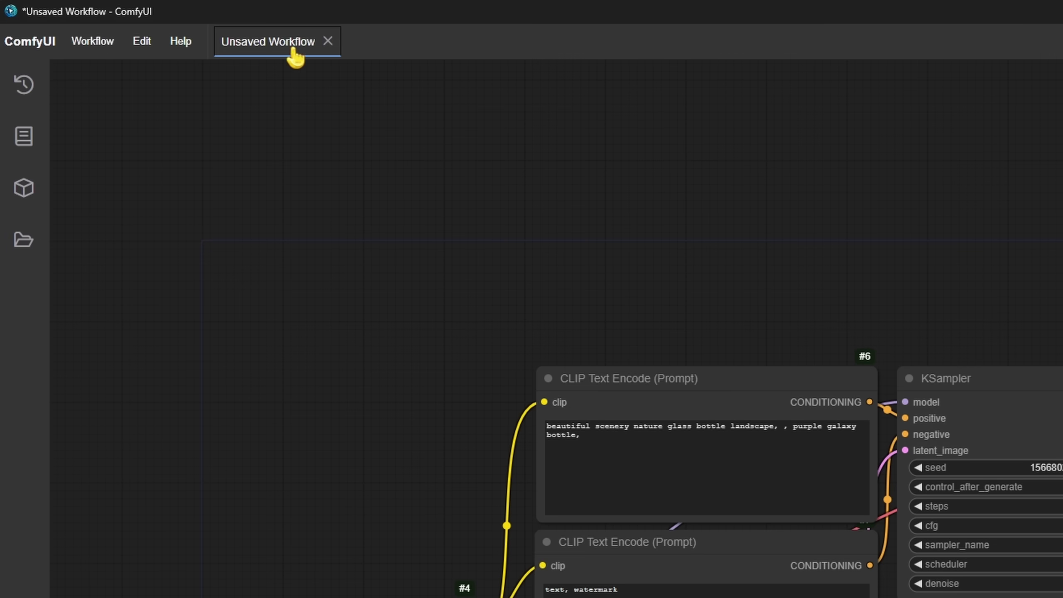
pyautogui.click(93, 41)
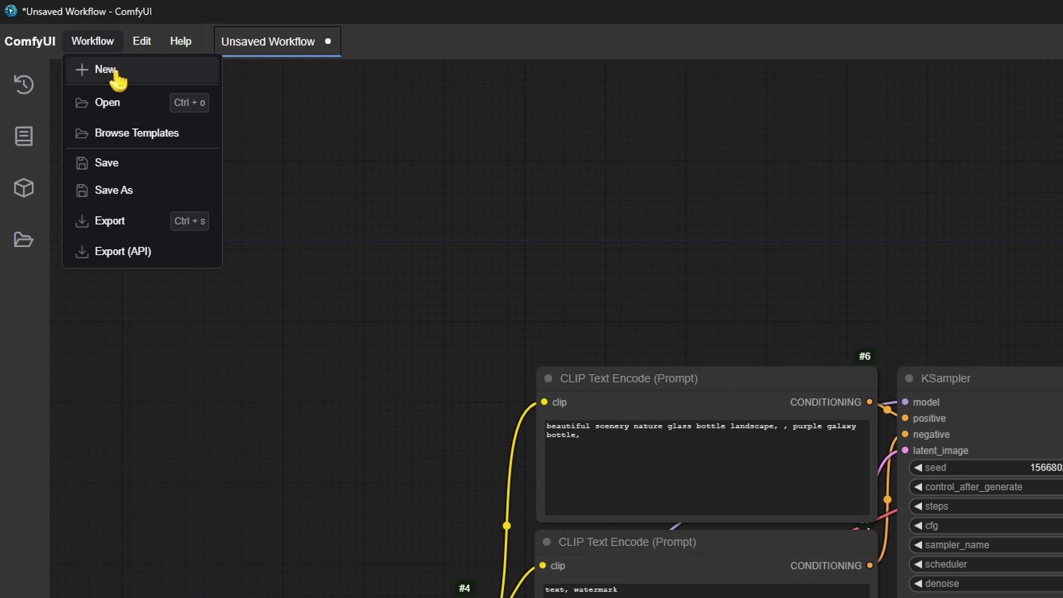
pyautogui.click(114, 71)
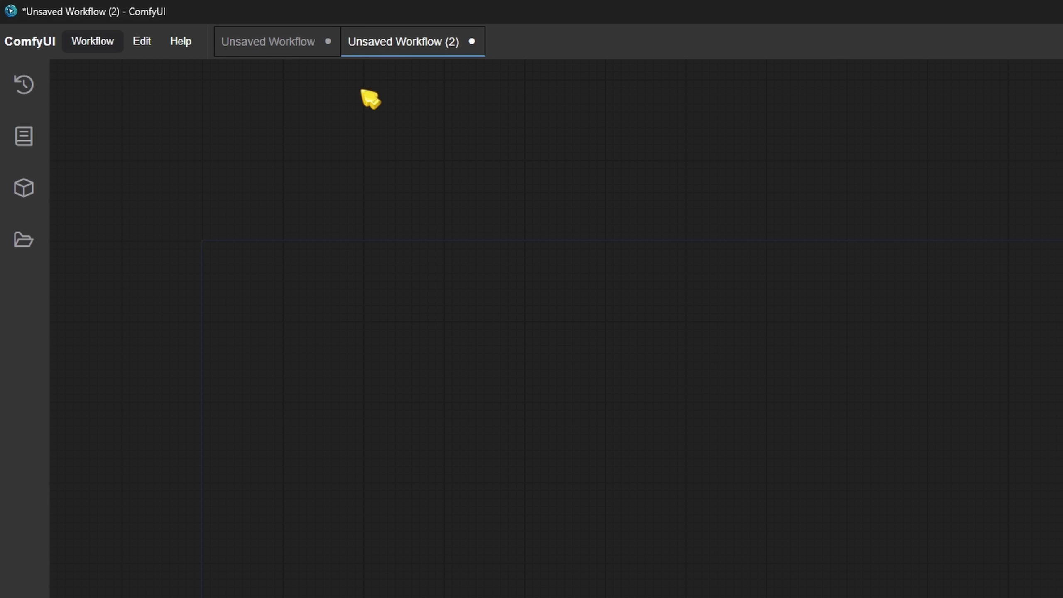
# Return to the original Unsaved Workflow's default graph and refresh the node definitions.
pyautogui.click(337, 52)
pyautogui.click(415, 49)
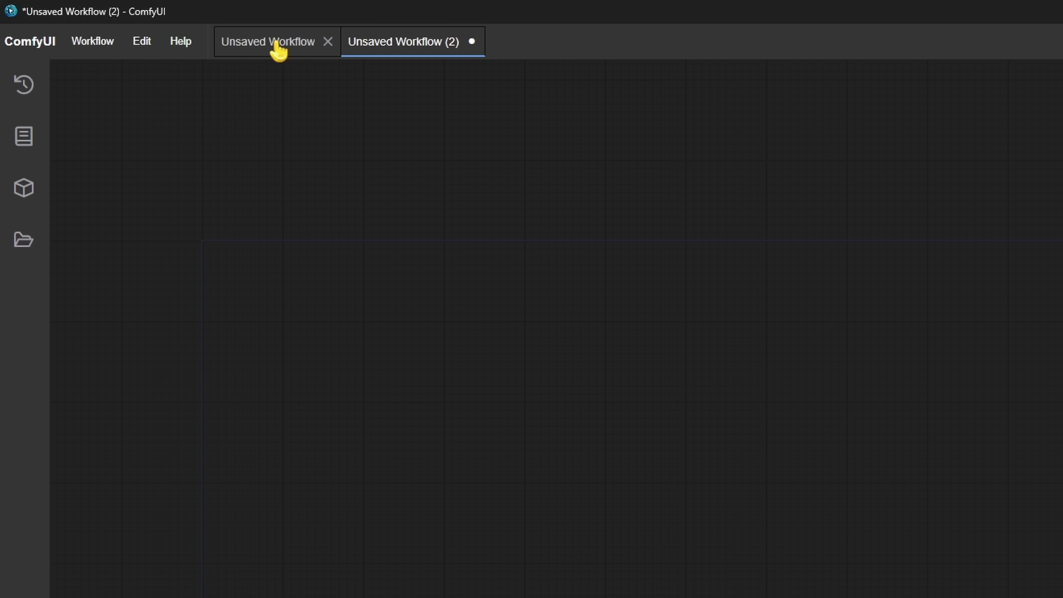
pyautogui.click(276, 44)
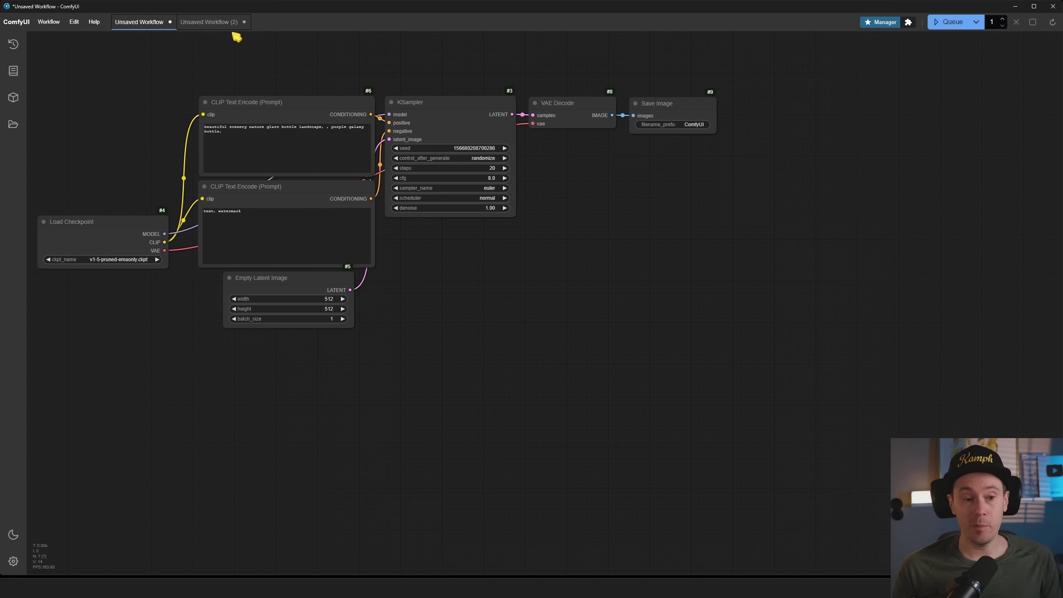
pyautogui.moveTo(237, 37); pyautogui.dragTo(403, 135)
pyautogui.scroll(2, 371, 111)
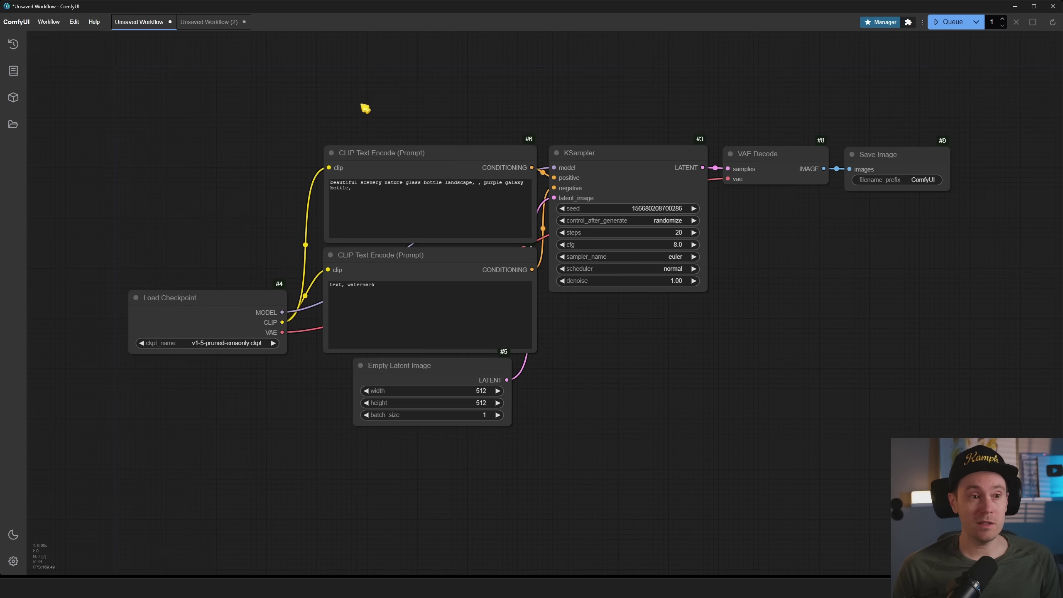
pyautogui.moveTo(363, 107); pyautogui.dragTo(286, 132)
pyautogui.scroll(1, 287, 131)
pyautogui.scroll(-3, 835, 28)
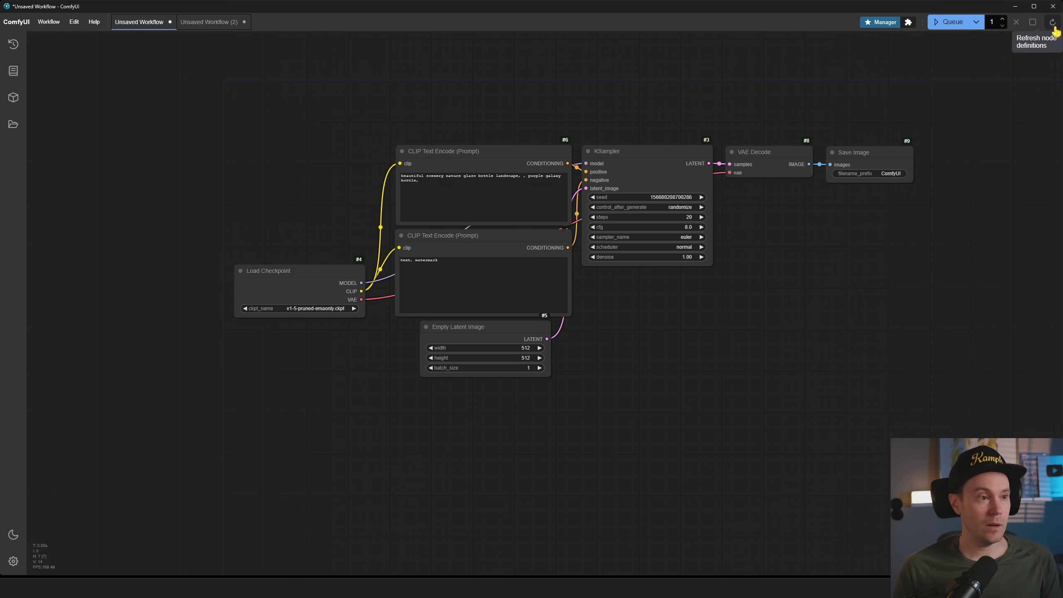
pyautogui.click(1052, 23)
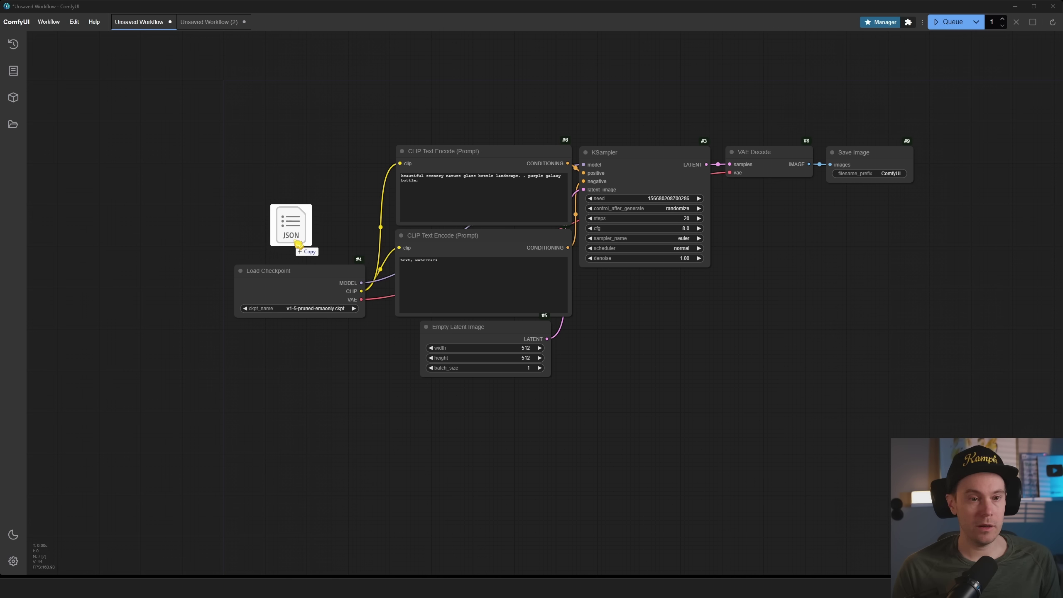
# Load Flux_Dev_workflow with unet_name flux1-dev.safetensors and t5xxl_fp16.safetensors as clip_name1.
pyautogui.moveTo(298, 242); pyautogui.dragTo(308, 213)
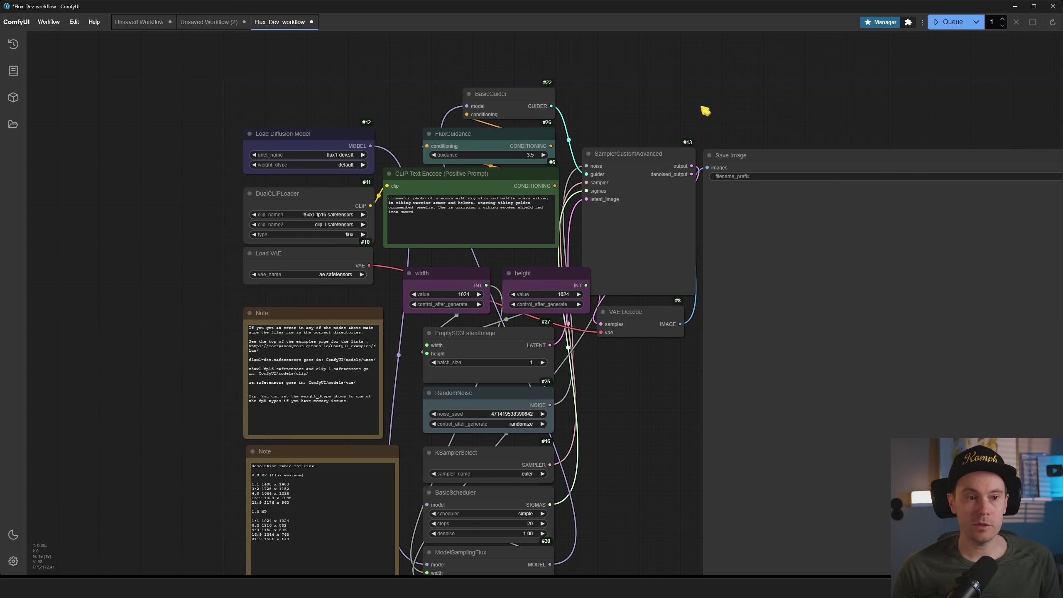
pyautogui.click(336, 154)
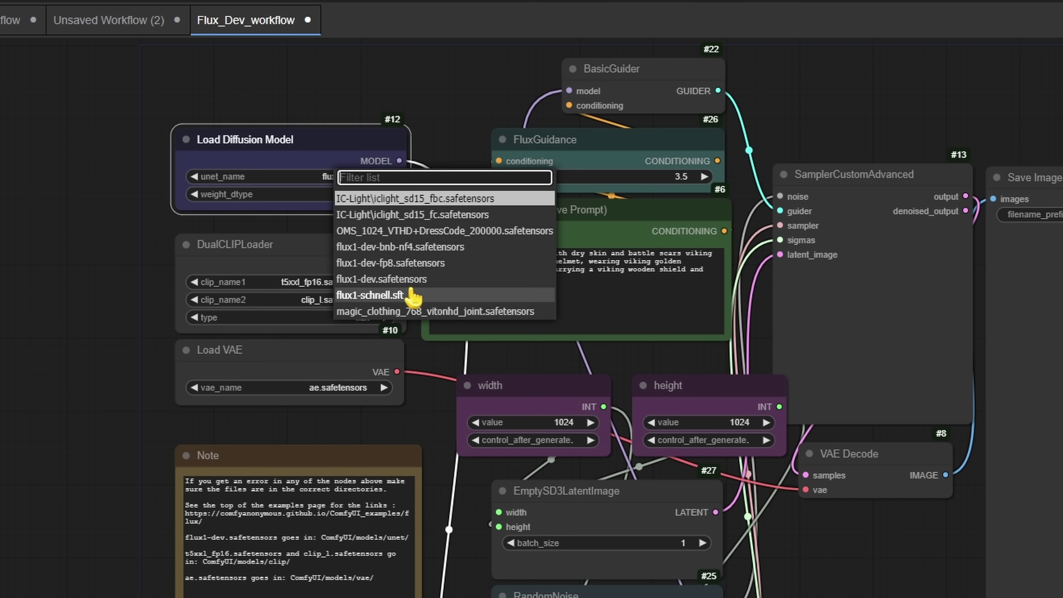
pyautogui.click(411, 210)
pyautogui.click(103, 291)
pyautogui.click(326, 282)
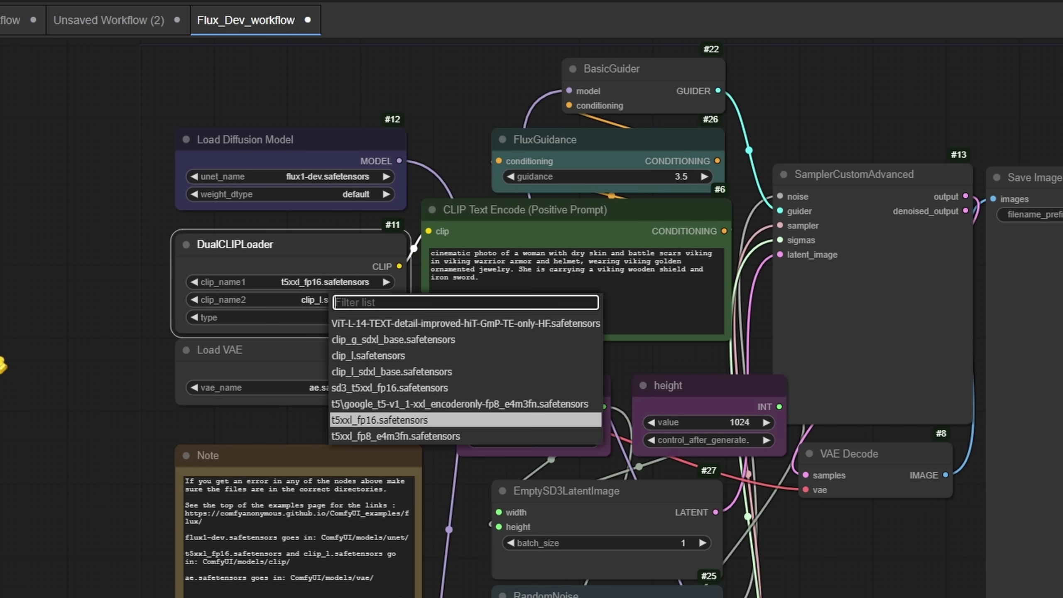
# Queue the workflow with Ctrl+Enter and view the Viking warrior image in Save Image.
pyautogui.moveTo(335, 84); pyautogui.dragTo(214, 94)
pyautogui.hotkey('ctrl', 'Return')
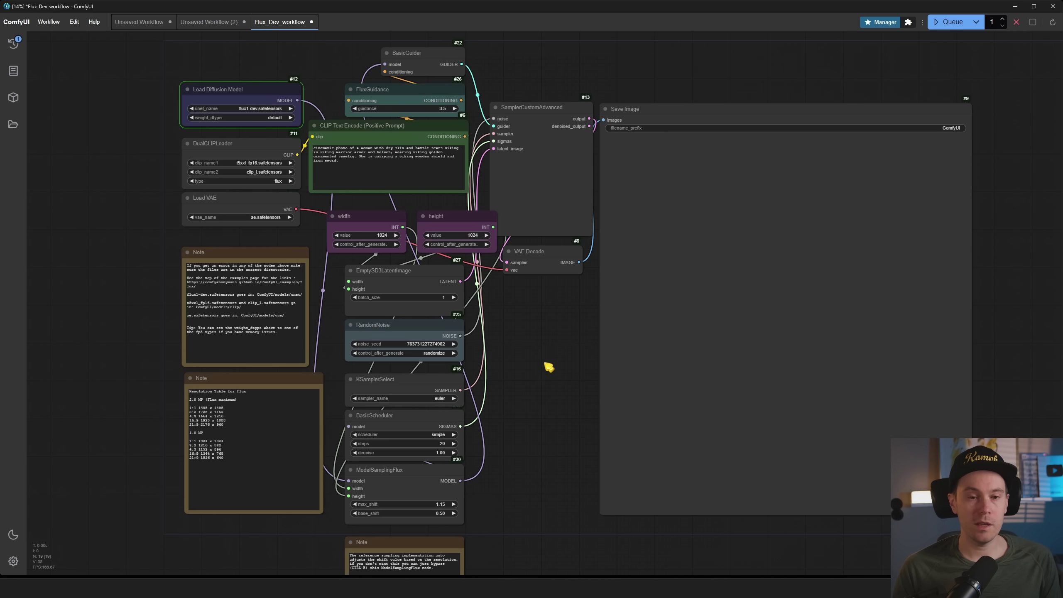
pyautogui.moveTo(555, 383); pyautogui.dragTo(494, 378)
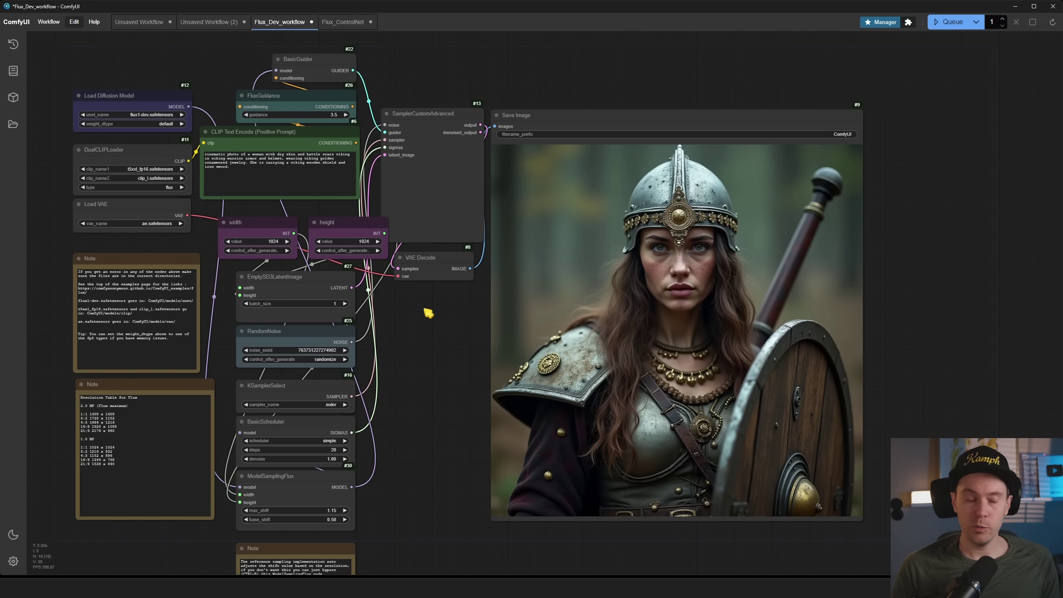
pyautogui.click(15, 560)
pyautogui.click(350, 156)
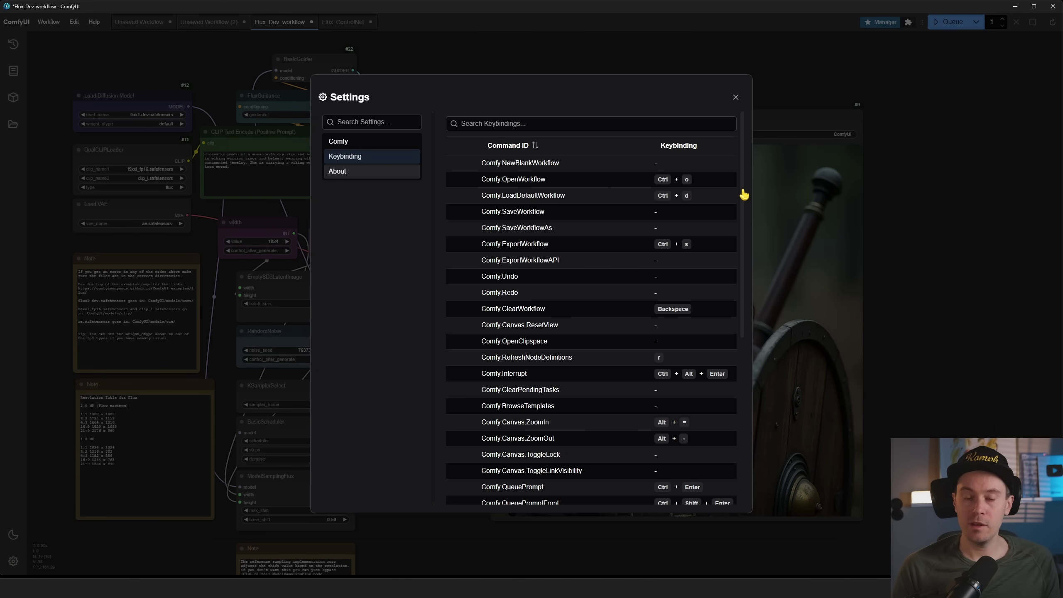
pyautogui.scroll(-5, 744, 195)
pyautogui.scroll(5, 744, 195)
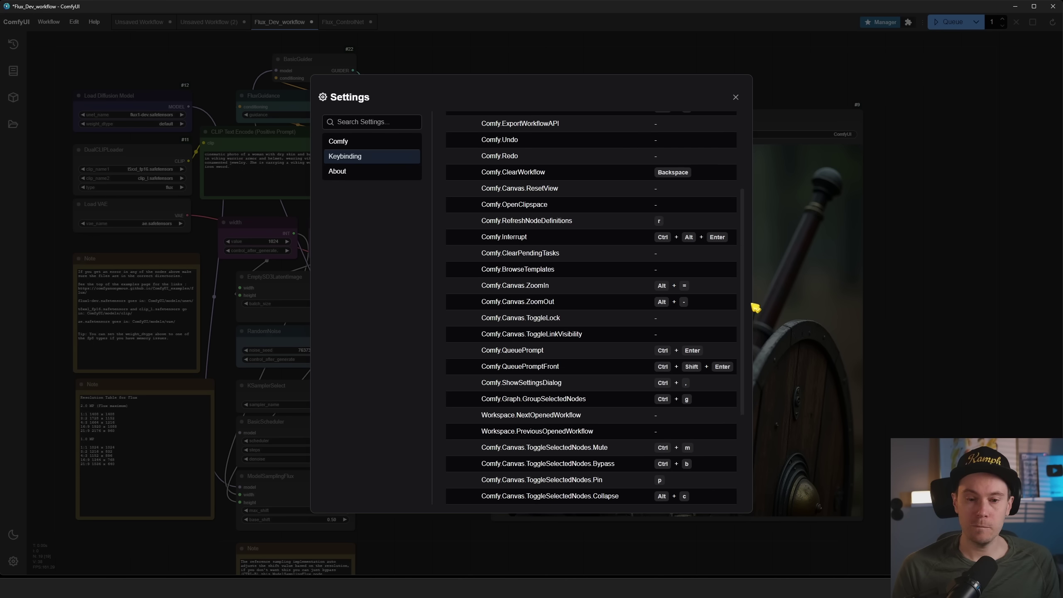
pyautogui.press('Escape')
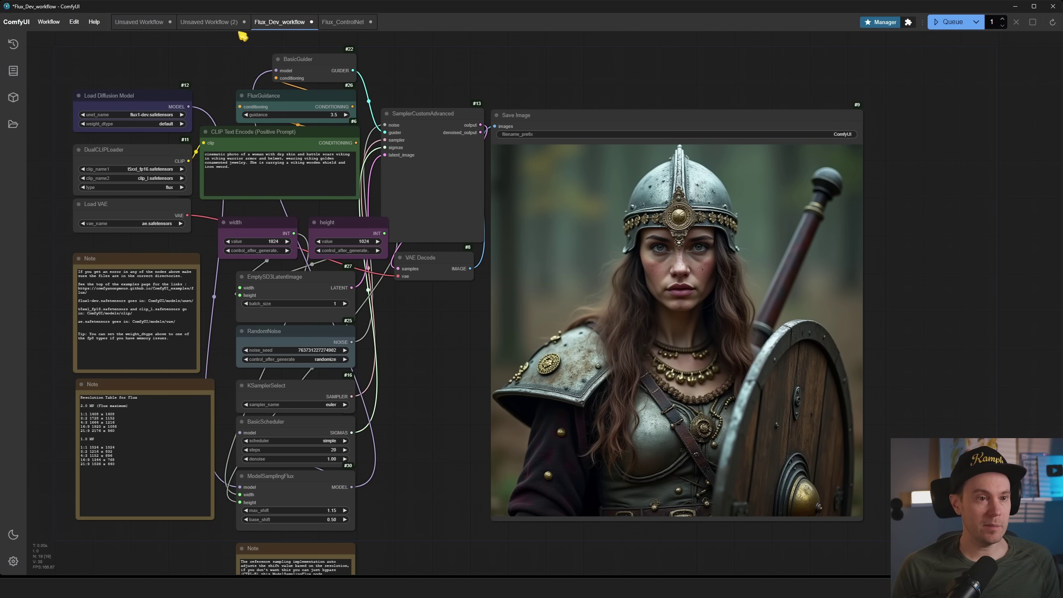
pyautogui.click(346, 25)
pyautogui.scroll(2, 443, 137)
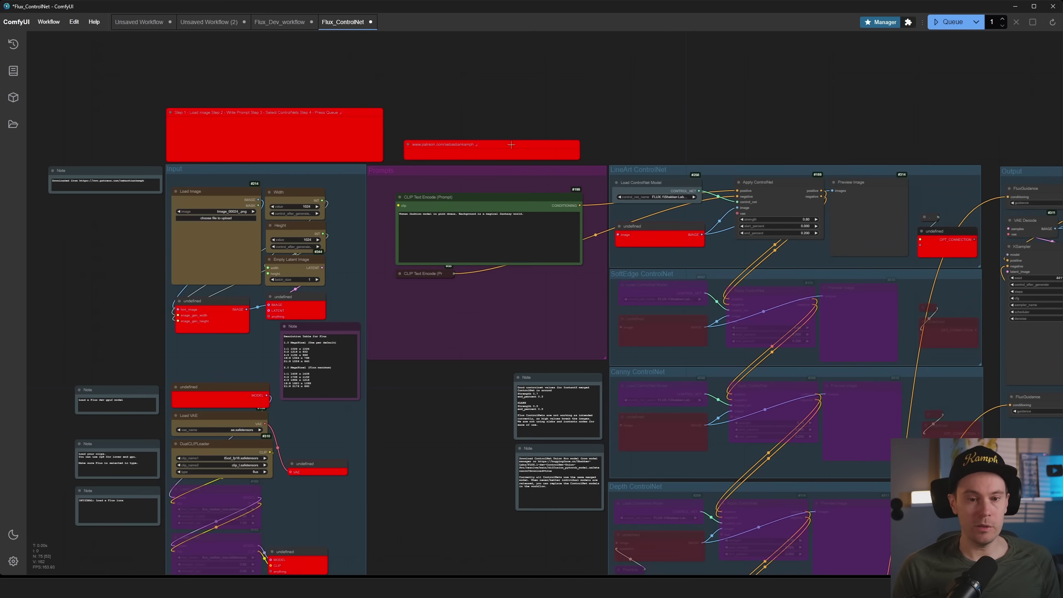
pyautogui.scroll(-5, 582, 147)
pyautogui.scroll(8, 419, 117)
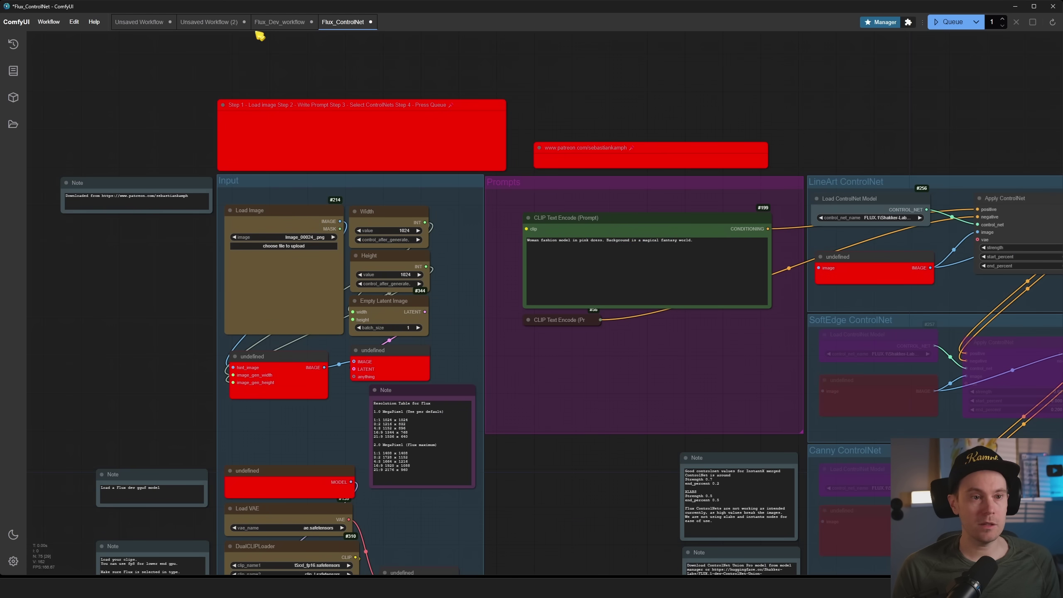
pyautogui.click(269, 17)
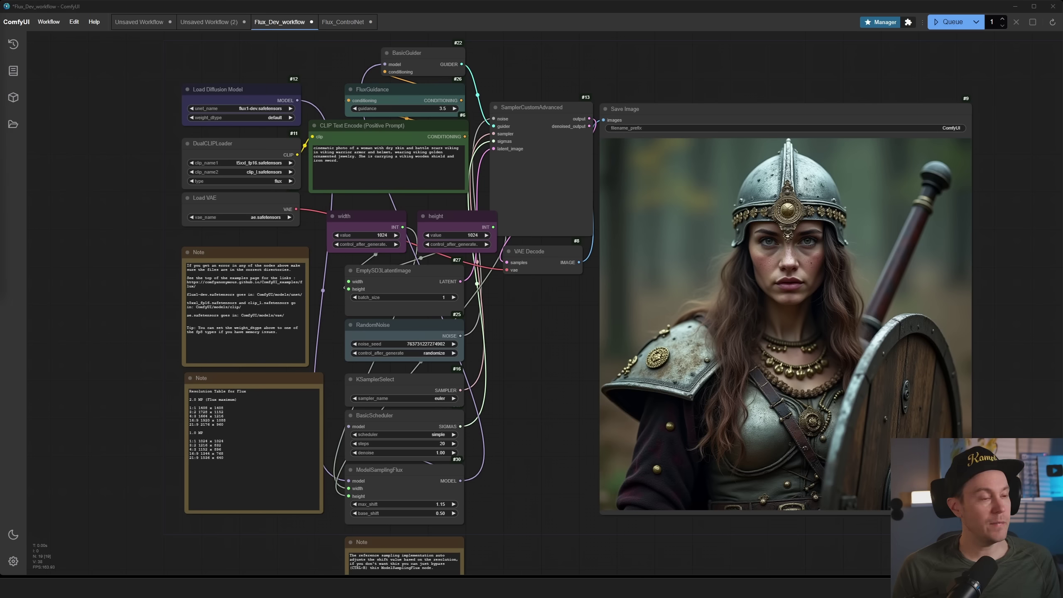
pyautogui.hscroll(2, 97, 189)
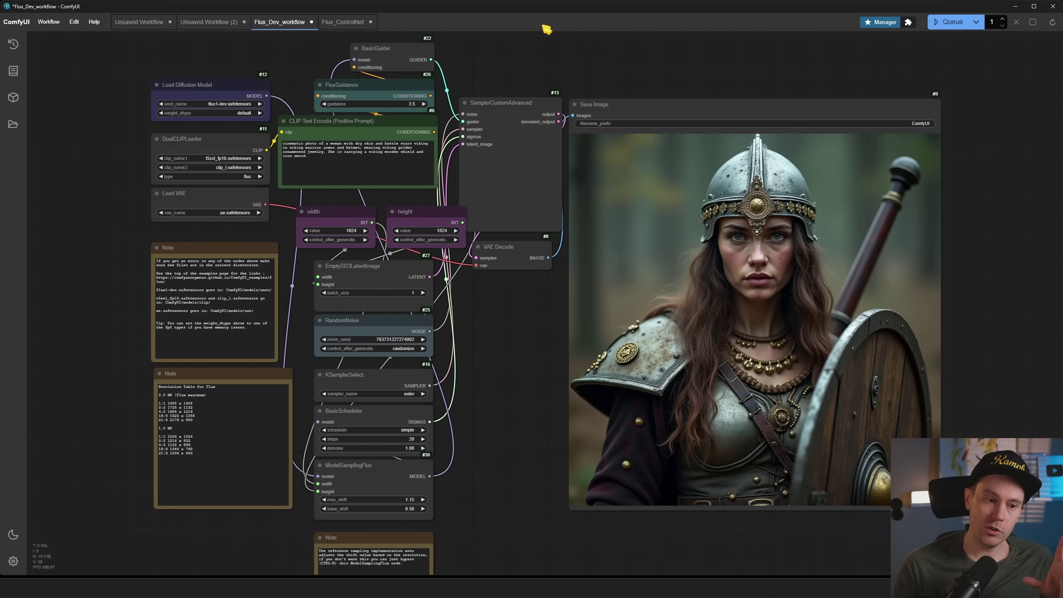
pyautogui.scroll(3, 113, 83)
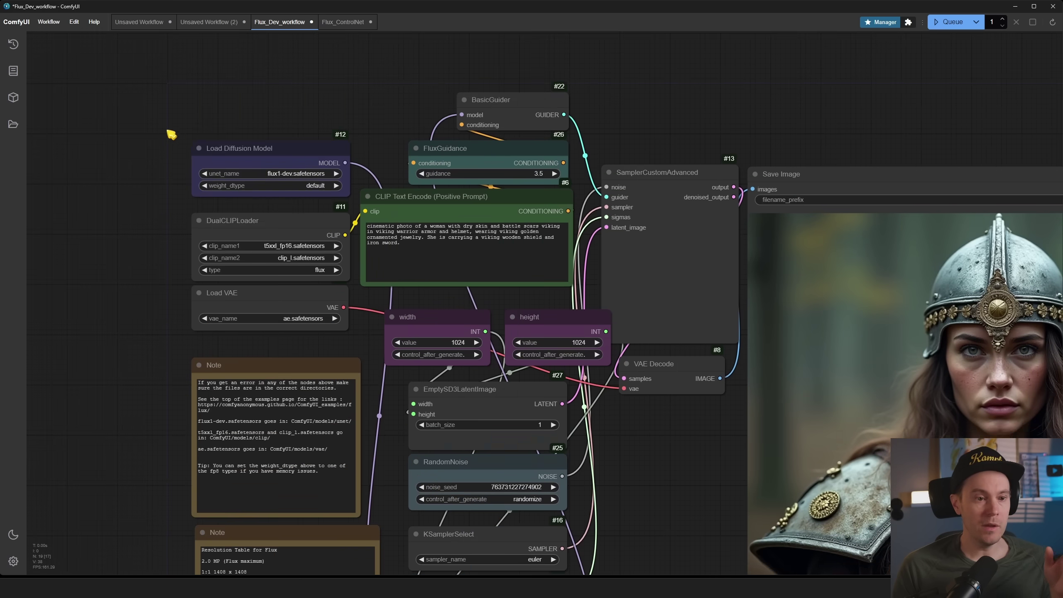
pyautogui.scroll(3, 146, 178)
pyautogui.scroll(2, 271, 177)
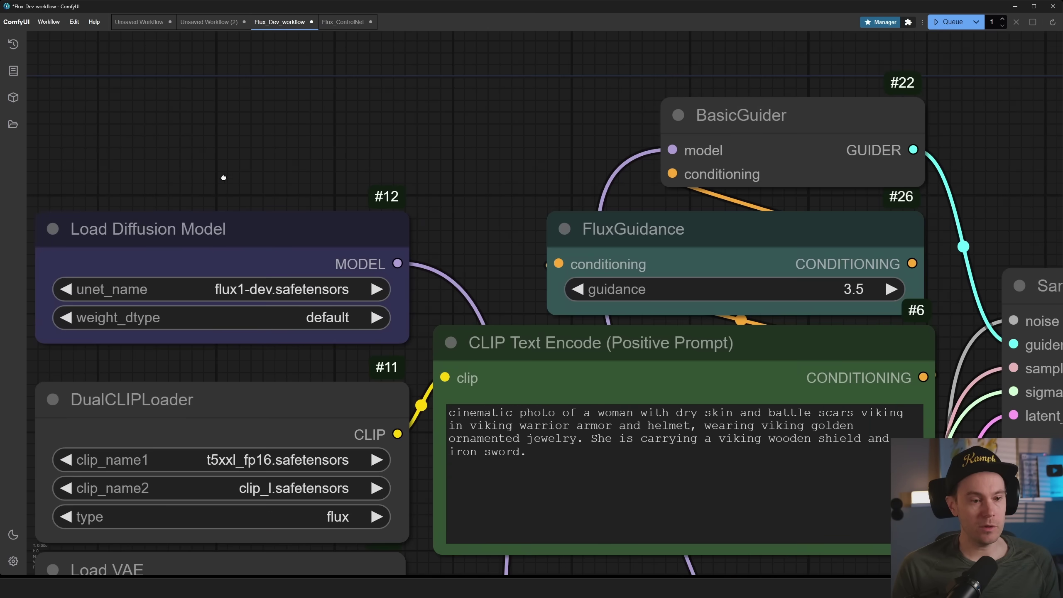
pyautogui.moveTo(305, 318); pyautogui.dragTo(411, 268)
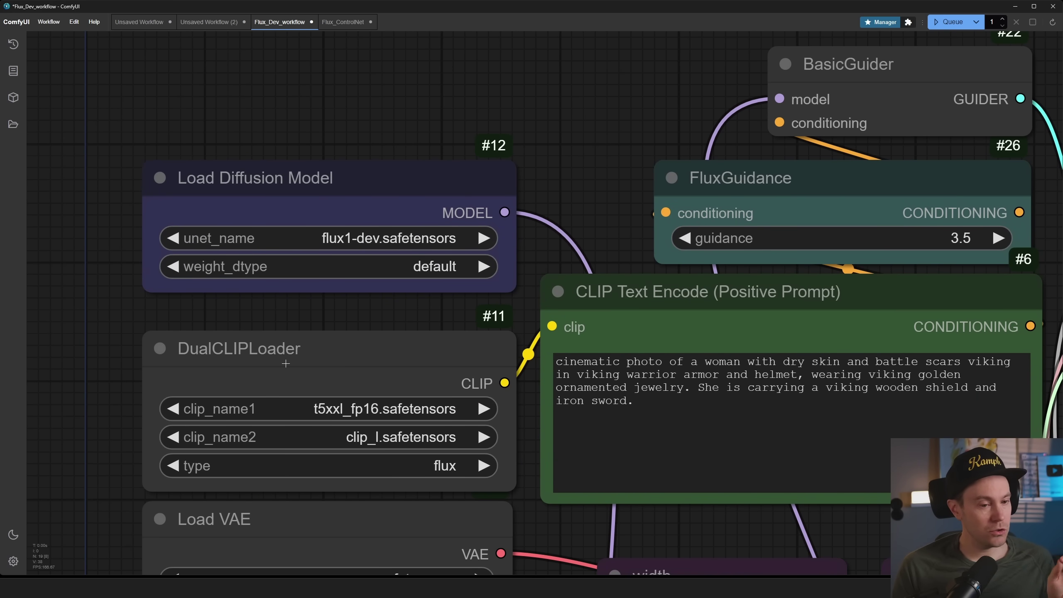
pyautogui.moveTo(104, 386); pyautogui.dragTo(103, 331)
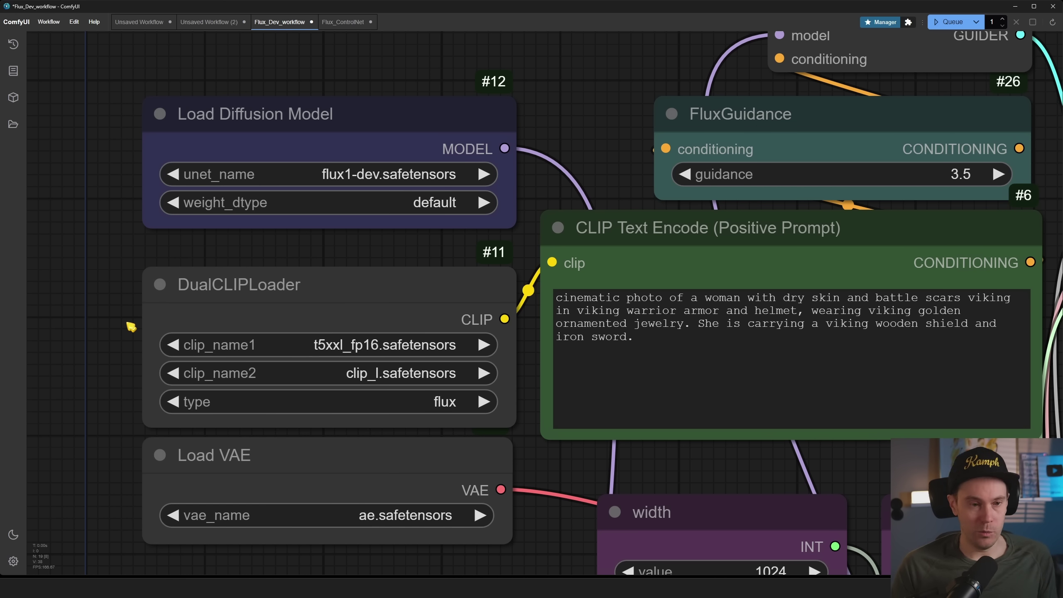
pyautogui.scroll(-1, 137, 316)
pyautogui.scroll(-4, 137, 316)
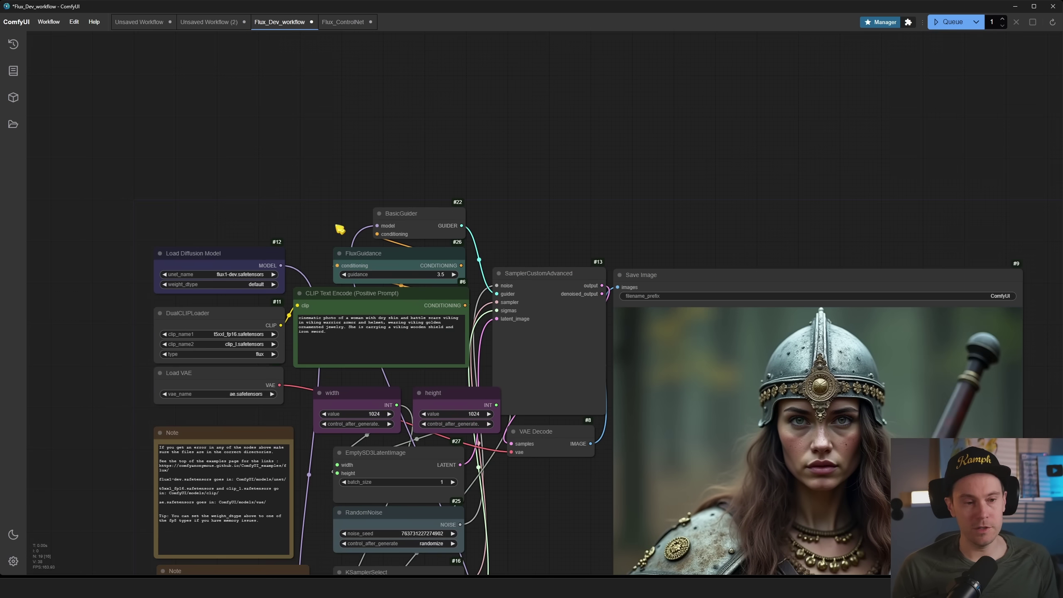
# Nudge the height, Load Diffusion Model and DualCLIPLoader nodes into new positions.
pyautogui.moveTo(340, 229); pyautogui.dragTo(324, 133)
pyautogui.moveTo(536, 402); pyautogui.dragTo(599, 361)
pyautogui.click(477, 237)
pyautogui.moveTo(477, 238); pyautogui.dragTo(460, 237)
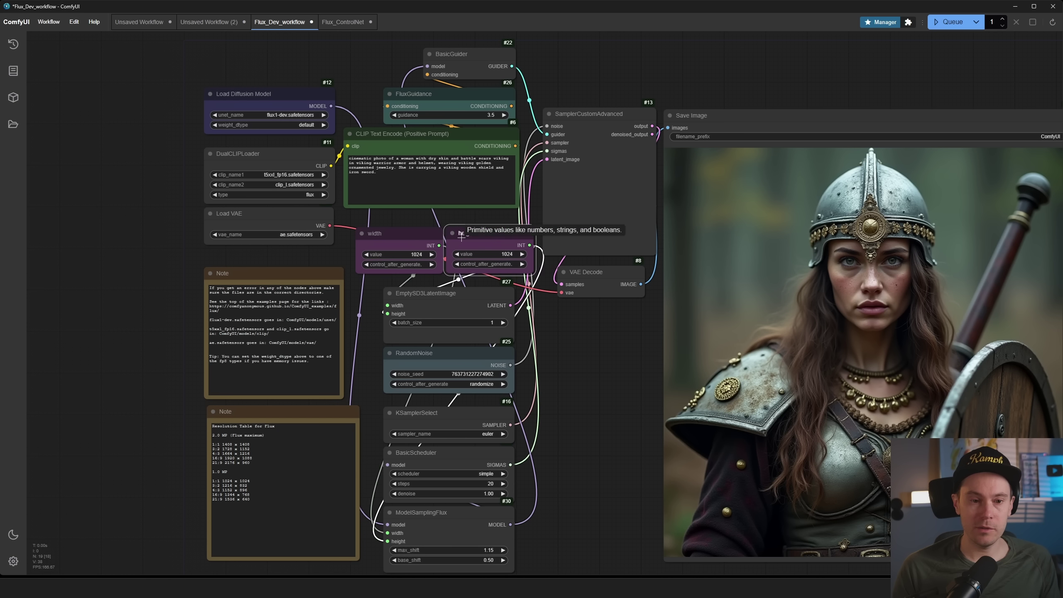
pyautogui.scroll(6, 356, 107)
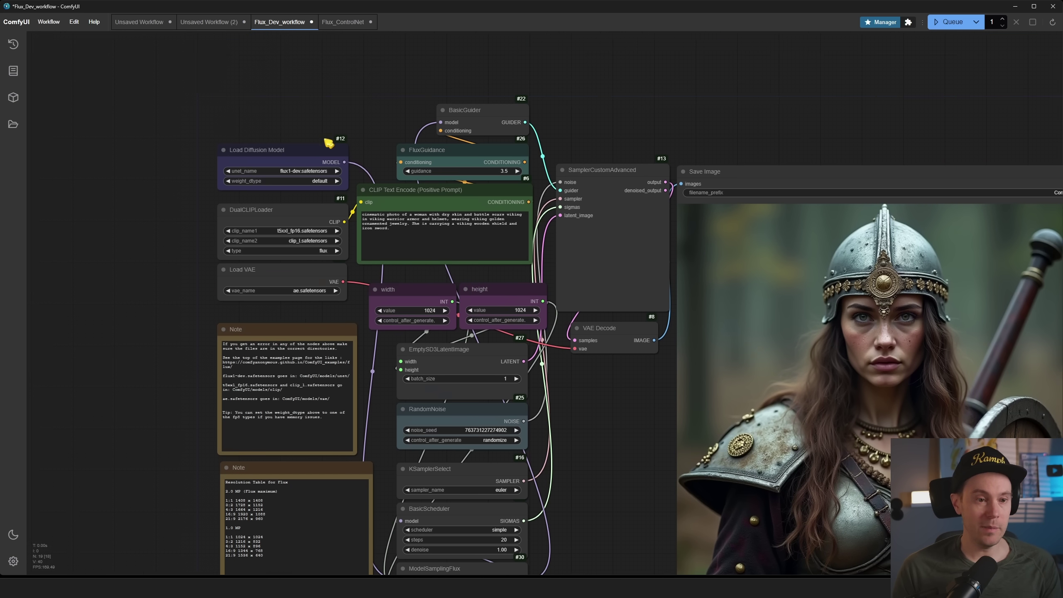
pyautogui.moveTo(276, 155)
pyautogui.mouseDown()
pyautogui.moveTo(192, 159)
pyautogui.moveTo(235, 148)
pyautogui.moveTo(323, 164)
pyautogui.moveTo(132, 172)
pyautogui.moveTo(700, 71)
pyautogui.moveTo(296, 152)
pyautogui.mouseUp()
pyautogui.scroll(3, 272, 139)
pyautogui.scroll(-4, 265, 120)
pyautogui.moveTo(290, 243)
pyautogui.mouseDown()
pyautogui.moveTo(240, 242)
pyautogui.moveTo(342, 209)
pyautogui.moveTo(285, 236)
pyautogui.mouseUp()
pyautogui.moveTo(277, 105); pyautogui.dragTo(366, 168)
# Pin the Load Diffusion Model node, keeping its title, placed above DualCLIPLoader.
pyautogui.rightClick(349, 197)
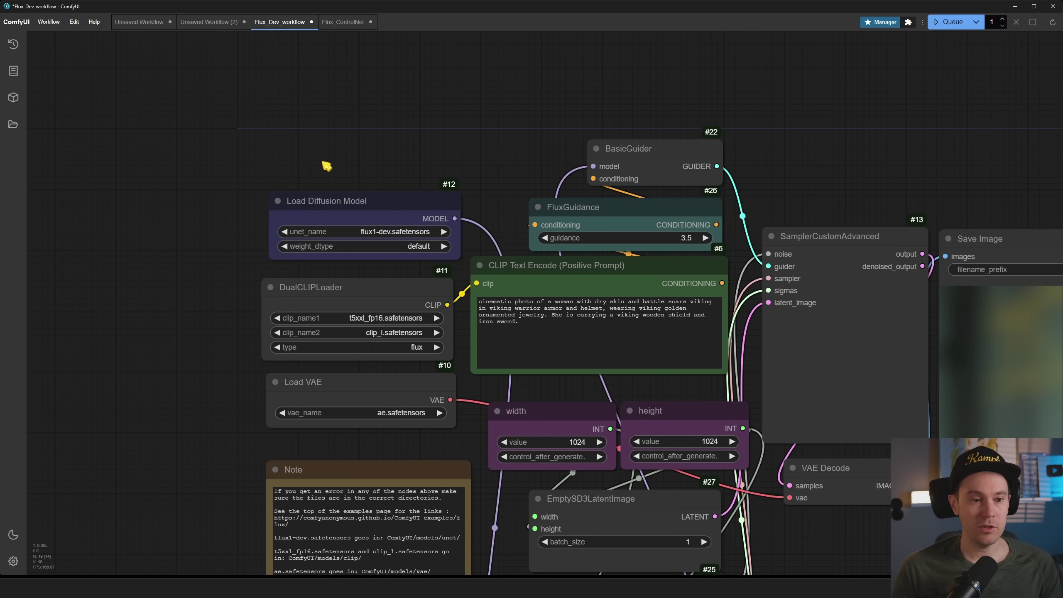
pyautogui.scroll(5, 350, 185)
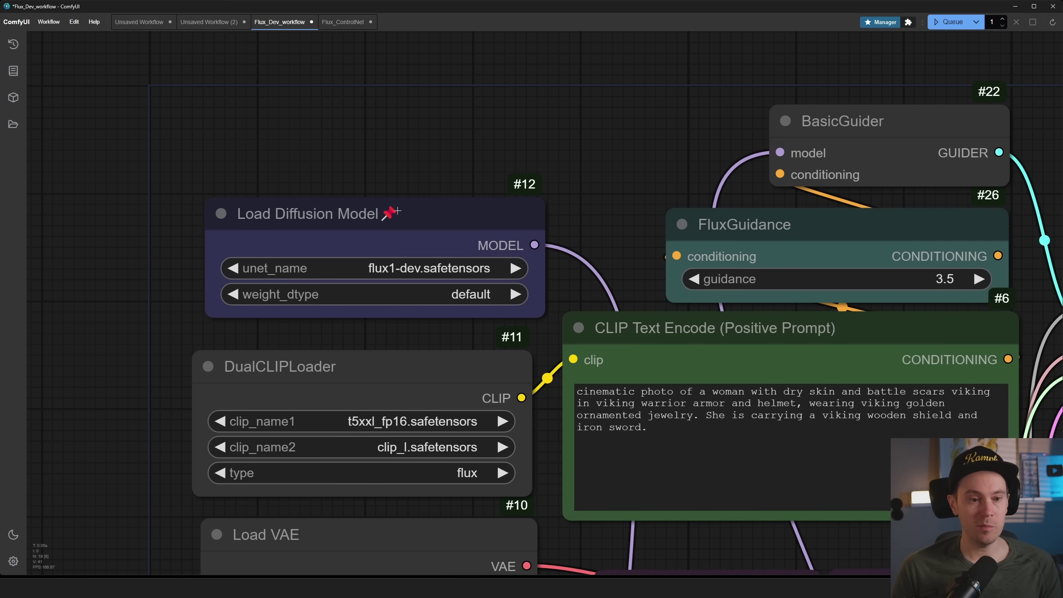
pyautogui.doubleClick(362, 216)
pyautogui.click(447, 237)
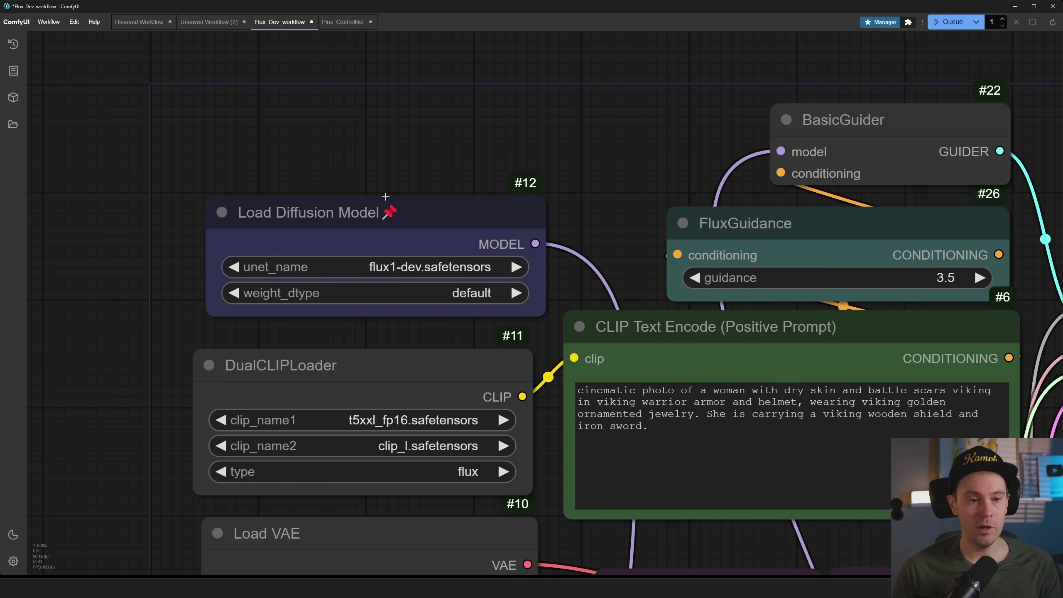
pyautogui.scroll(-6, 402, 226)
pyautogui.moveTo(401, 227)
pyautogui.mouseDown()
pyautogui.moveTo(309, 187)
pyautogui.moveTo(419, 222)
pyautogui.mouseUp()
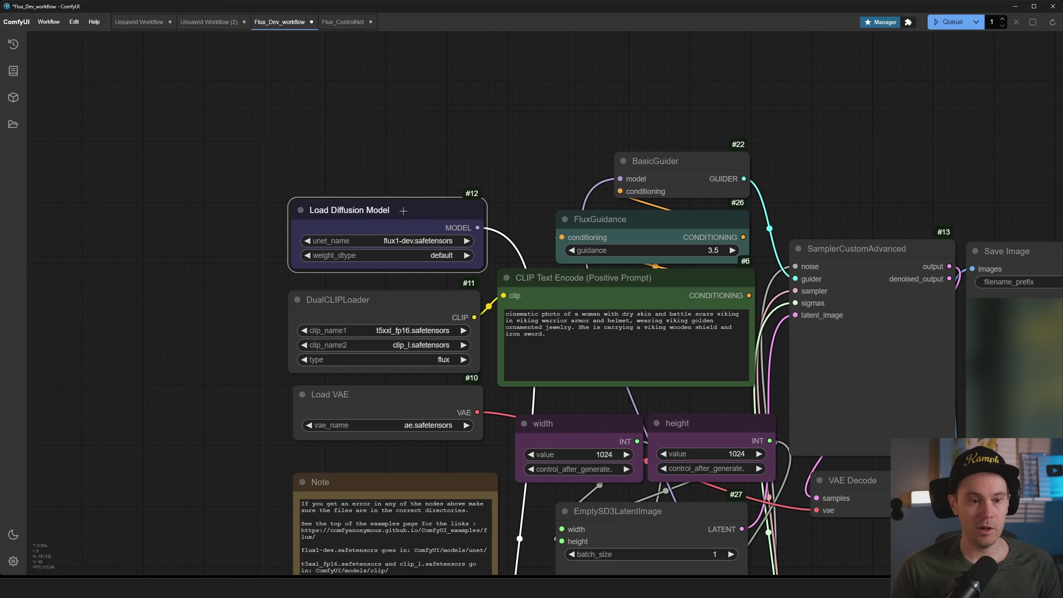
pyautogui.scroll(-3, 204, 367)
pyautogui.moveTo(204, 367); pyautogui.dragTo(142, 267)
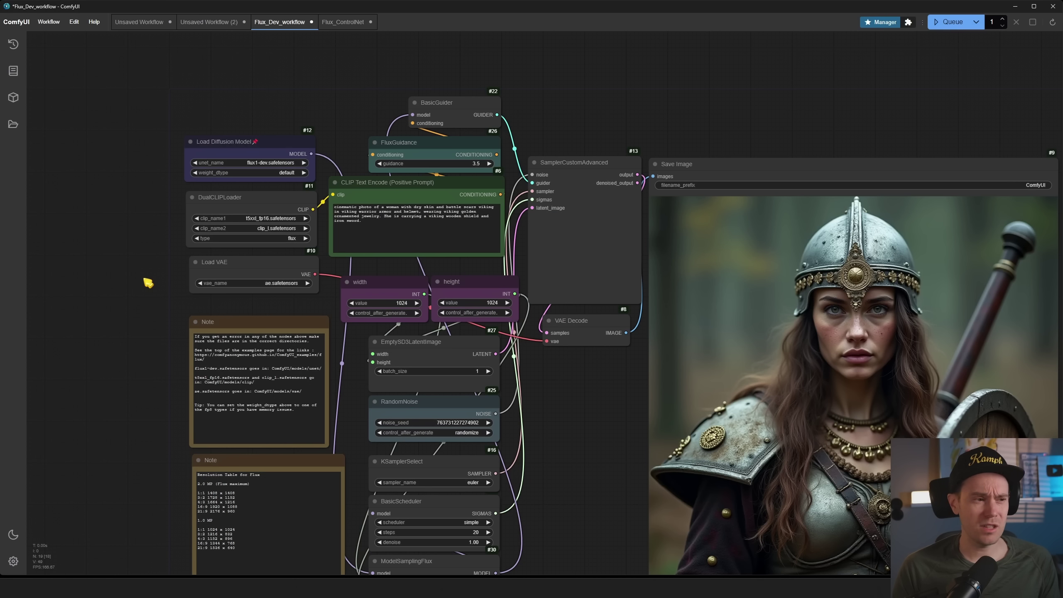
pyautogui.doubleClick(147, 281)
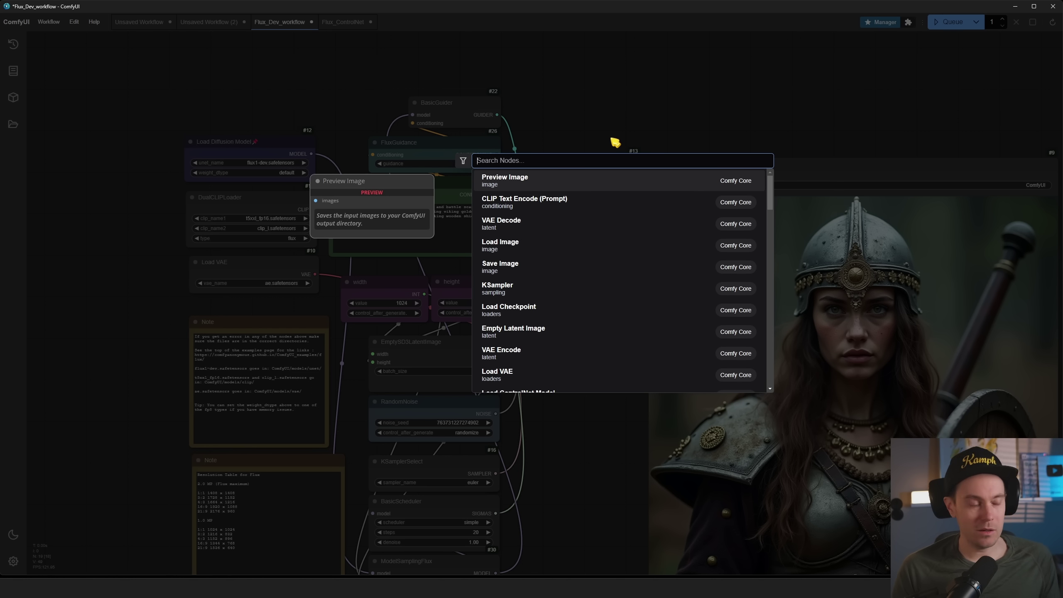
pyautogui.click(599, 144)
pyautogui.scroll(-3, 477, 404)
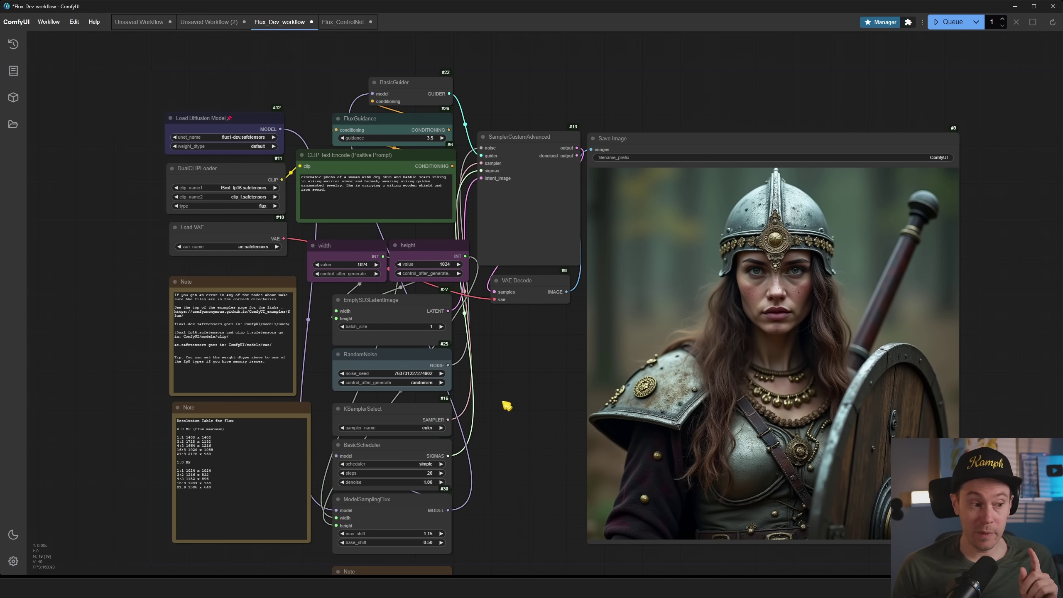
# Hide the links between nodes with the link-visibility toggle.
pyautogui.scroll(-1, 506, 404)
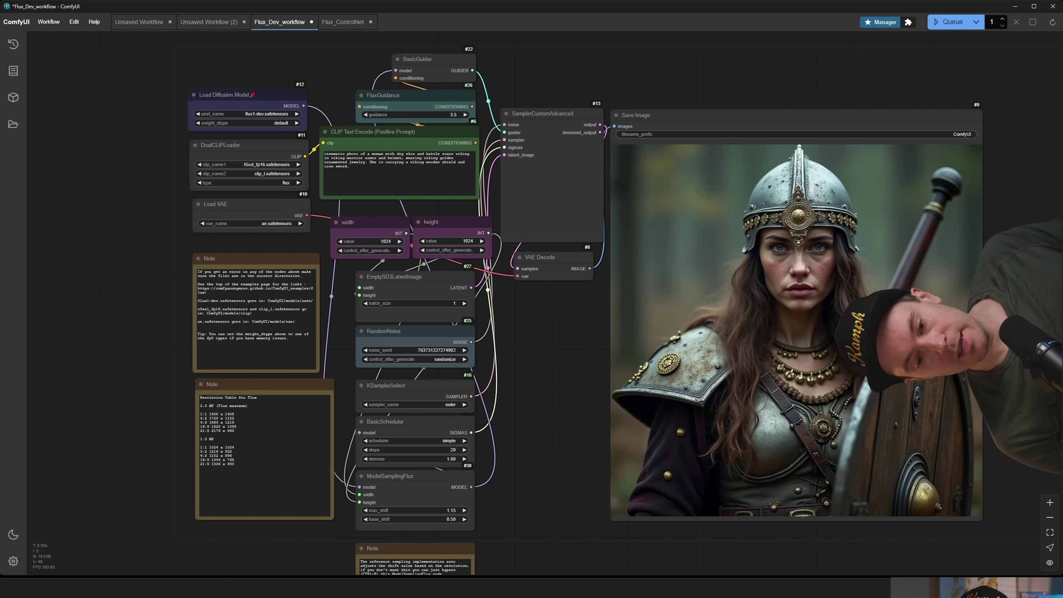
pyautogui.click(1048, 564)
pyautogui.click(1049, 563)
pyautogui.click(1048, 564)
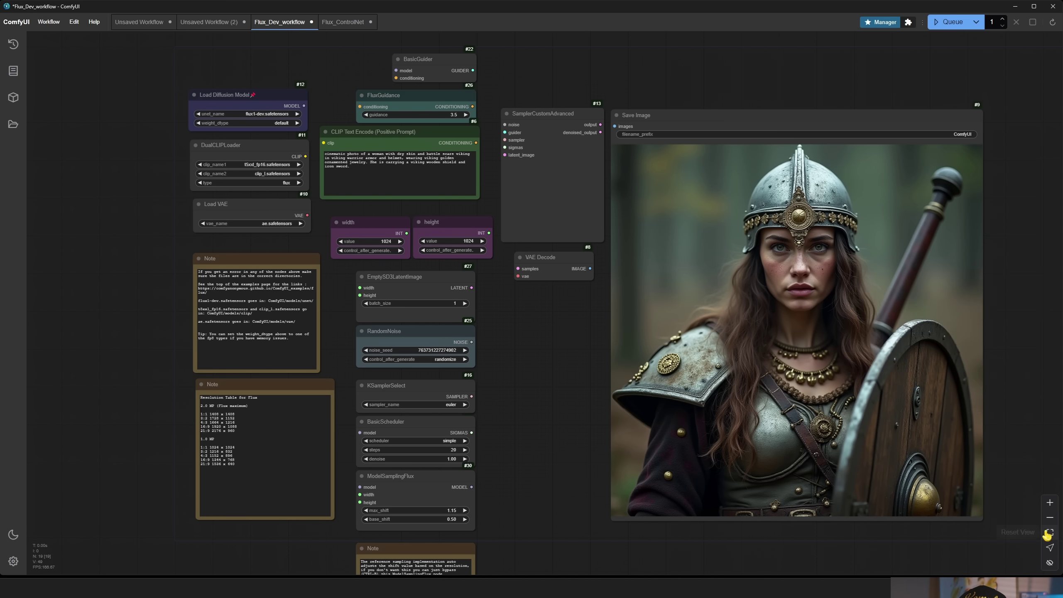
# Zoom in and out with the +/− buttons, then reset the view to fit the workflow.
pyautogui.click(1049, 502)
pyautogui.click(1050, 517)
pyautogui.click(1050, 517)
pyautogui.click(1050, 517)
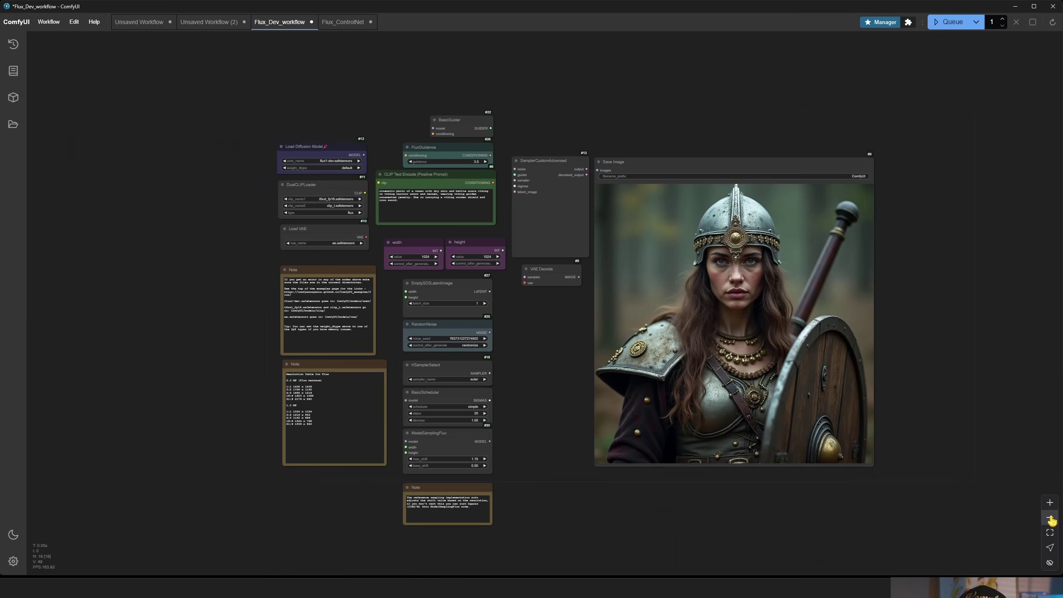
pyautogui.click(1050, 502)
pyautogui.click(1050, 502)
pyautogui.scroll(5, 463, 340)
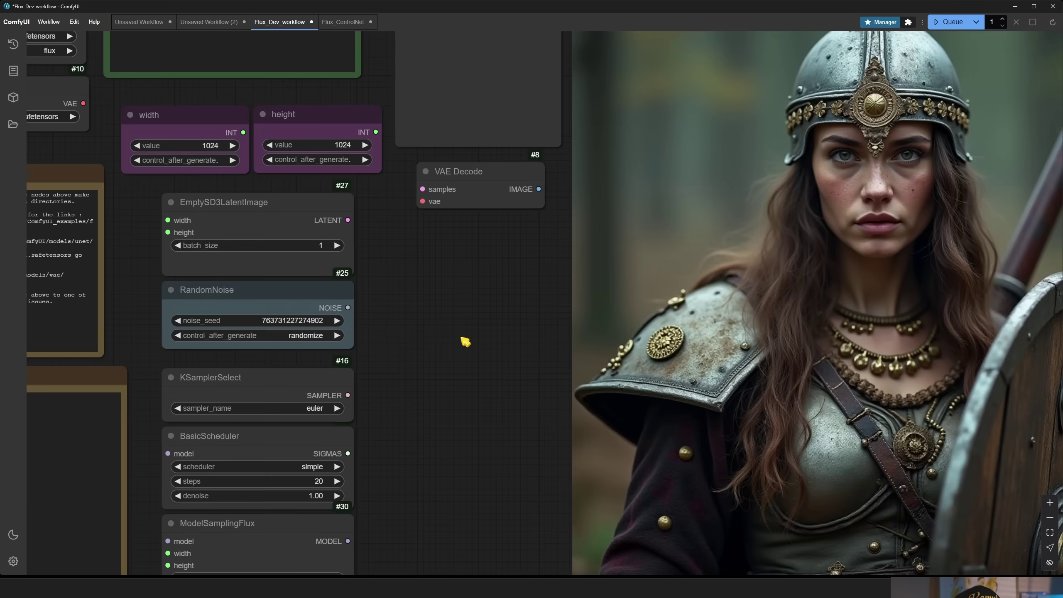
pyautogui.scroll(-10, 463, 340)
pyautogui.scroll(10, 463, 339)
pyautogui.scroll(-10, 460, 335)
pyautogui.scroll(4, 461, 335)
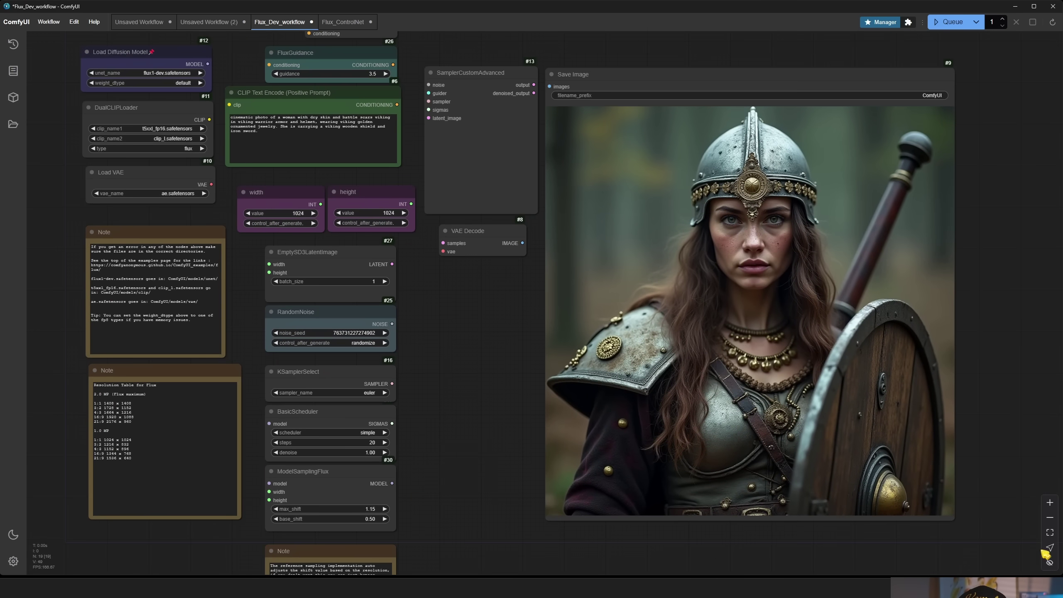
pyautogui.click(1049, 533)
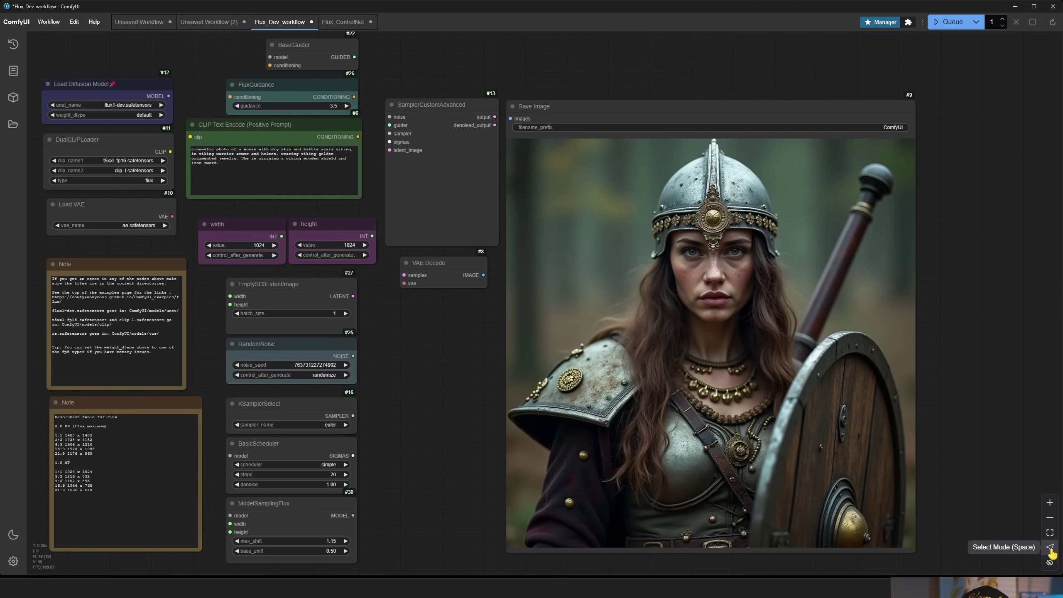
# Use hand mode to pan the canvas so Save Image sits further left.
pyautogui.click(1051, 548)
pyautogui.moveTo(483, 362); pyautogui.dragTo(465, 302)
pyautogui.moveTo(507, 216); pyautogui.dragTo(483, 322)
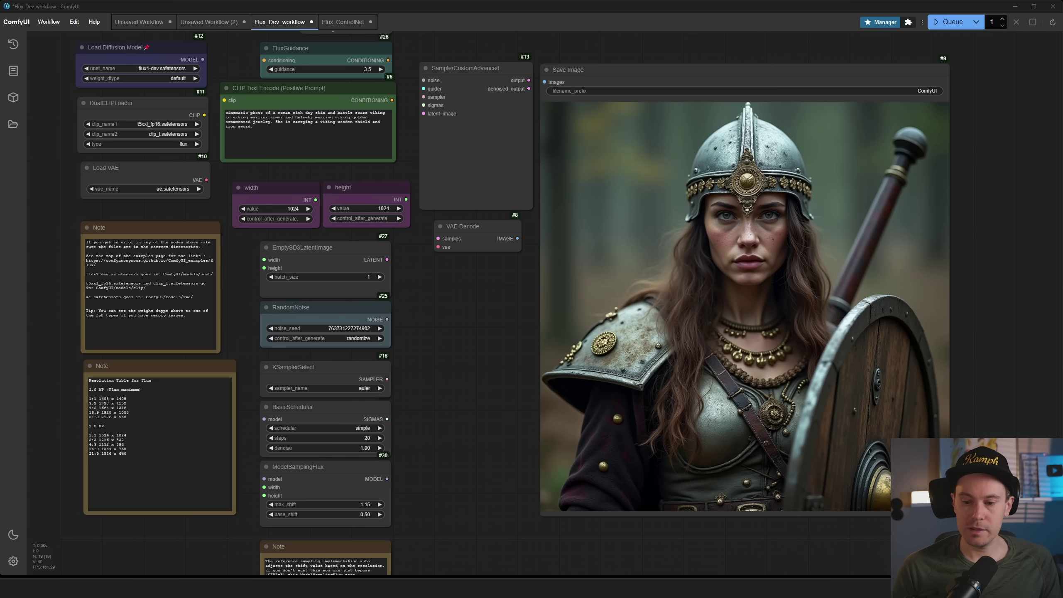
# Duplicate the BasicGuider node with Ctrl+C/Ctrl+V and pull a link from its GUIDER output.
pyautogui.moveTo(457, 309); pyautogui.dragTo(493, 327)
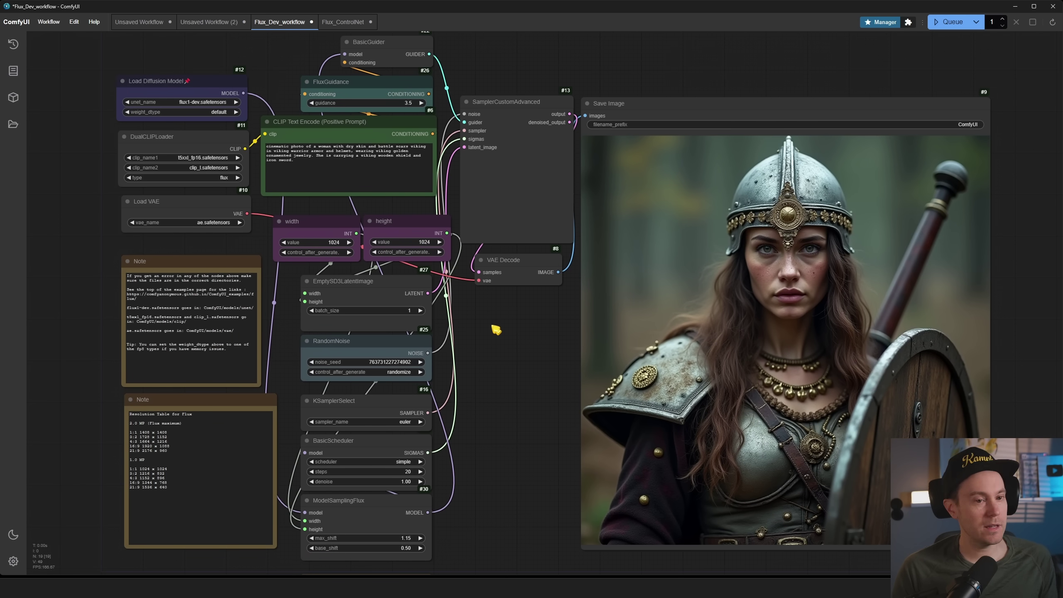
pyautogui.moveTo(552, 33); pyautogui.dragTo(556, 147)
pyautogui.scroll(2, 556, 146)
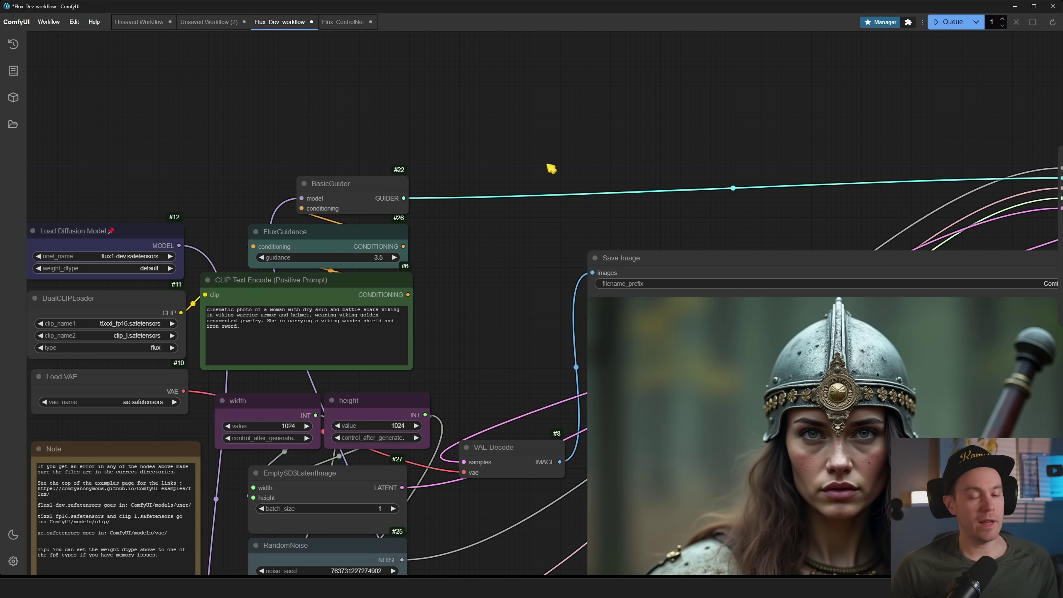
pyautogui.scroll(1, 551, 168)
pyautogui.moveTo(323, 194); pyautogui.dragTo(317, 165)
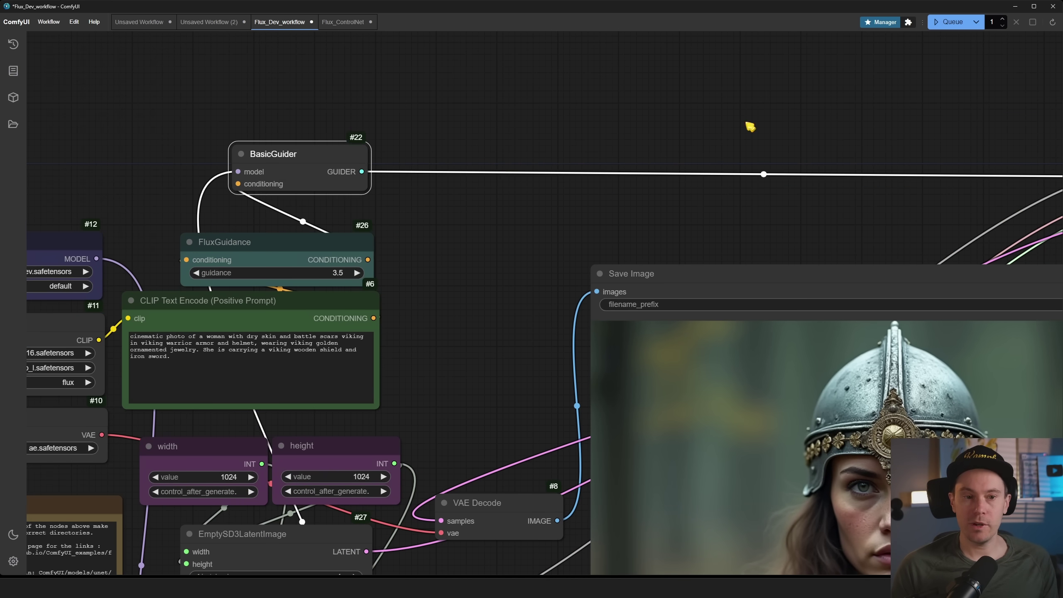
pyautogui.moveTo(747, 126); pyautogui.dragTo(691, 164)
pyautogui.hscroll(-10, 458, 148)
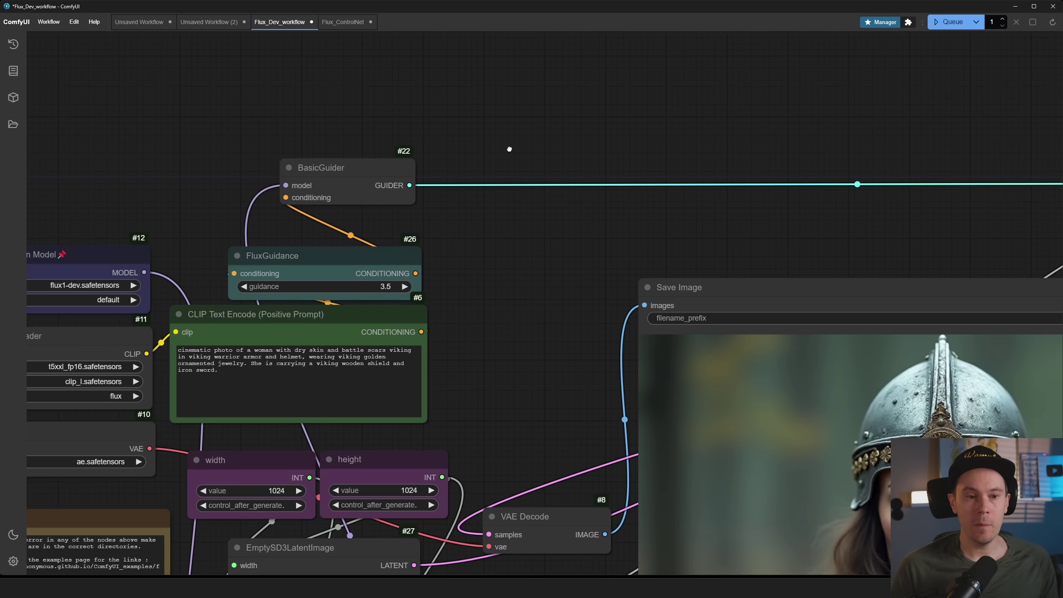
pyautogui.moveTo(467, 186); pyautogui.dragTo(544, 130)
pyautogui.moveTo(467, 186); pyautogui.dragTo(423, 181)
pyautogui.hotkey('ctrl', 'c')
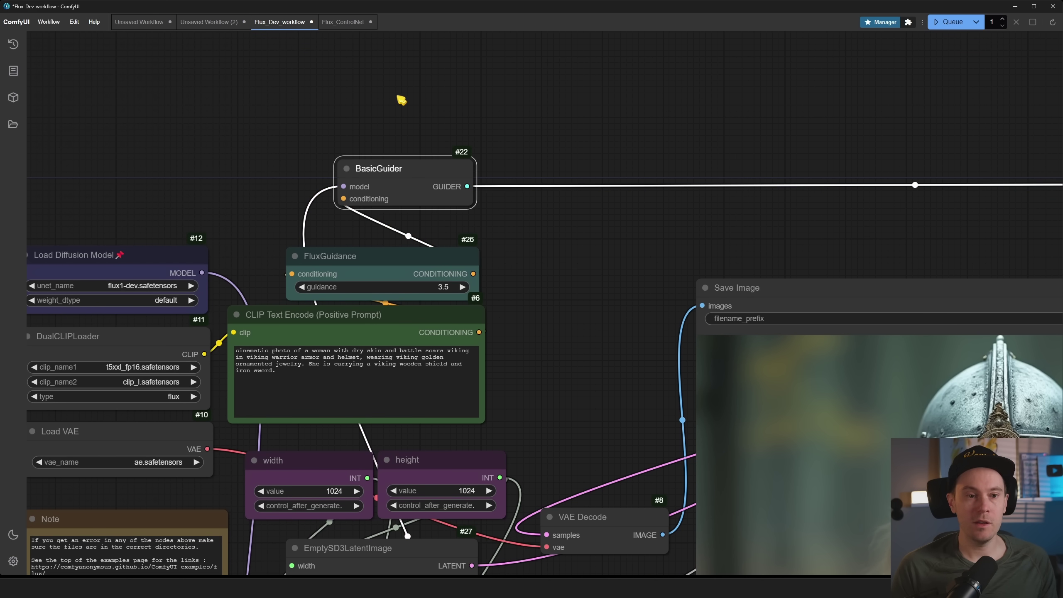
pyautogui.hotkey('ctrl', 'v')
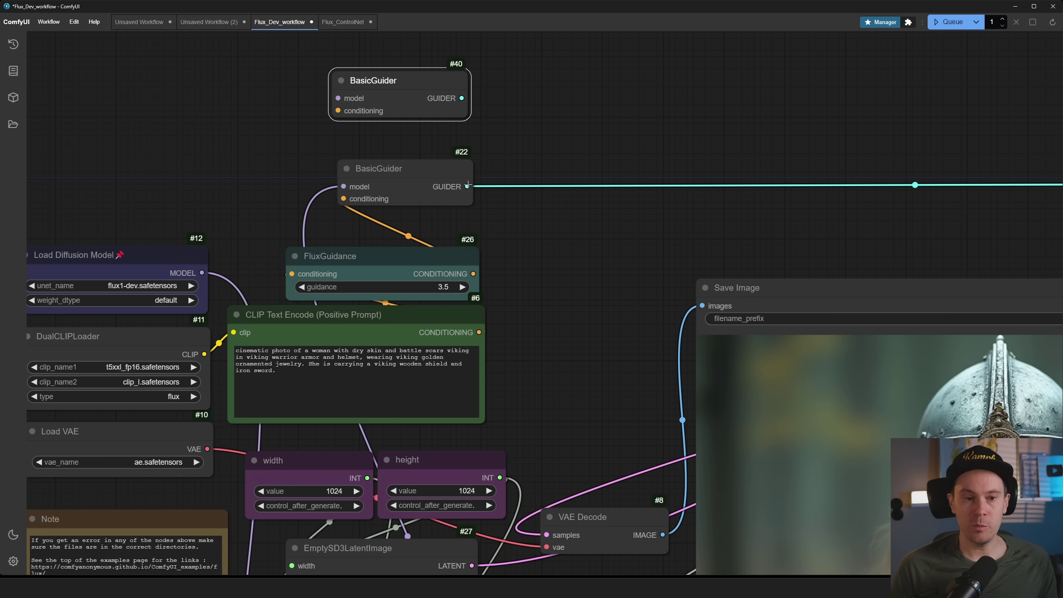
pyautogui.moveTo(467, 186); pyautogui.dragTo(454, 76)
# Duplicate SamplerCustomAdvanced #13 and connect the guider link to the new #41's guider input.
pyautogui.scroll(2, 468, 187)
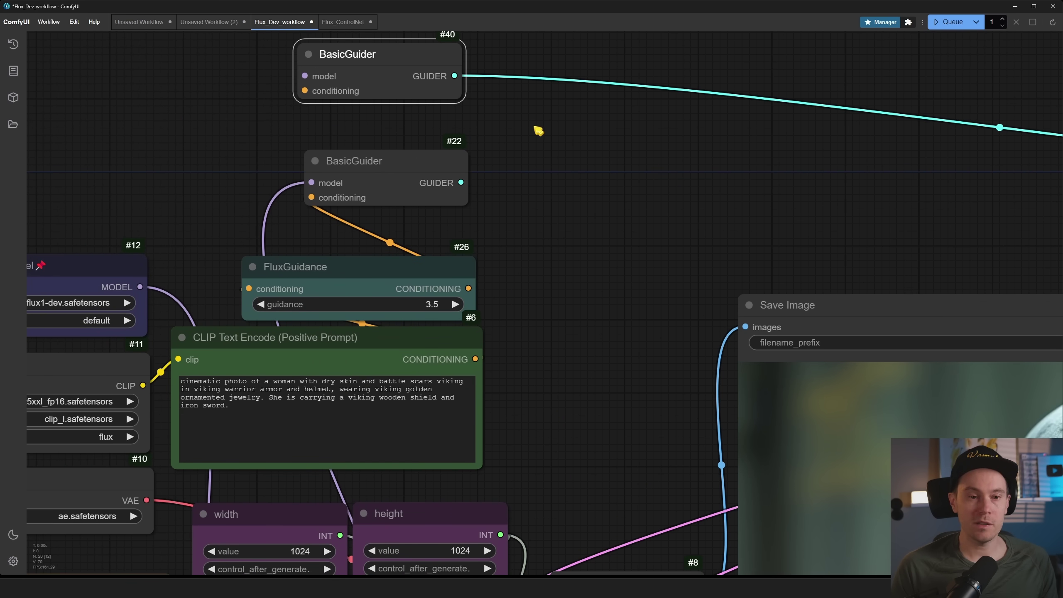
pyautogui.scroll(-3, 538, 132)
pyautogui.moveTo(493, 168); pyautogui.dragTo(254, 169)
pyautogui.scroll(3, 639, 177)
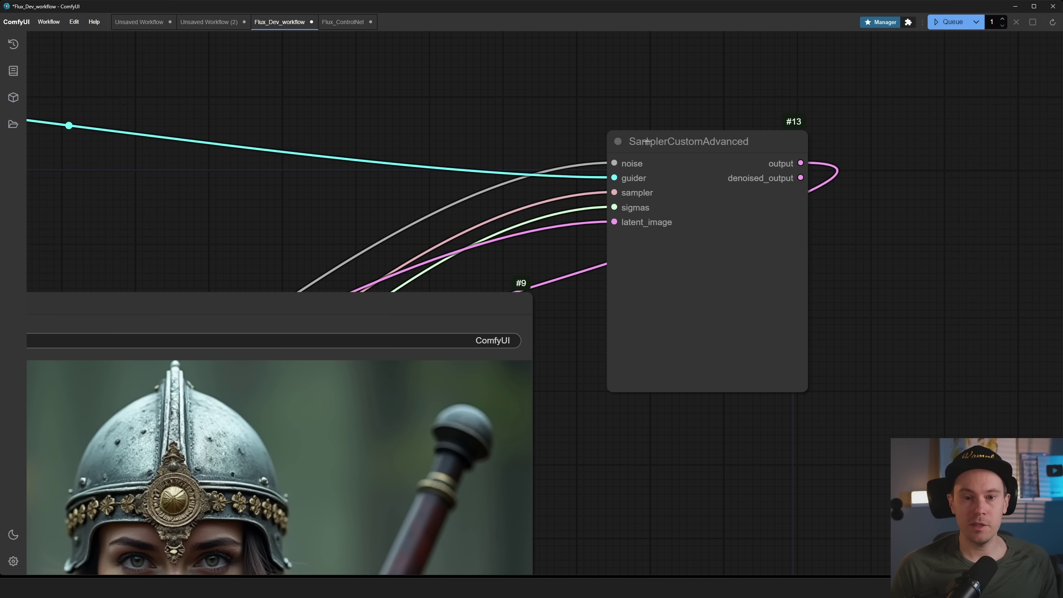
pyautogui.moveTo(647, 121); pyautogui.dragTo(593, 261)
pyautogui.hotkey('ctrl', 'c')
pyautogui.hotkey('ctrl', 'v')
pyautogui.moveTo(561, 316); pyautogui.dragTo(630, 96)
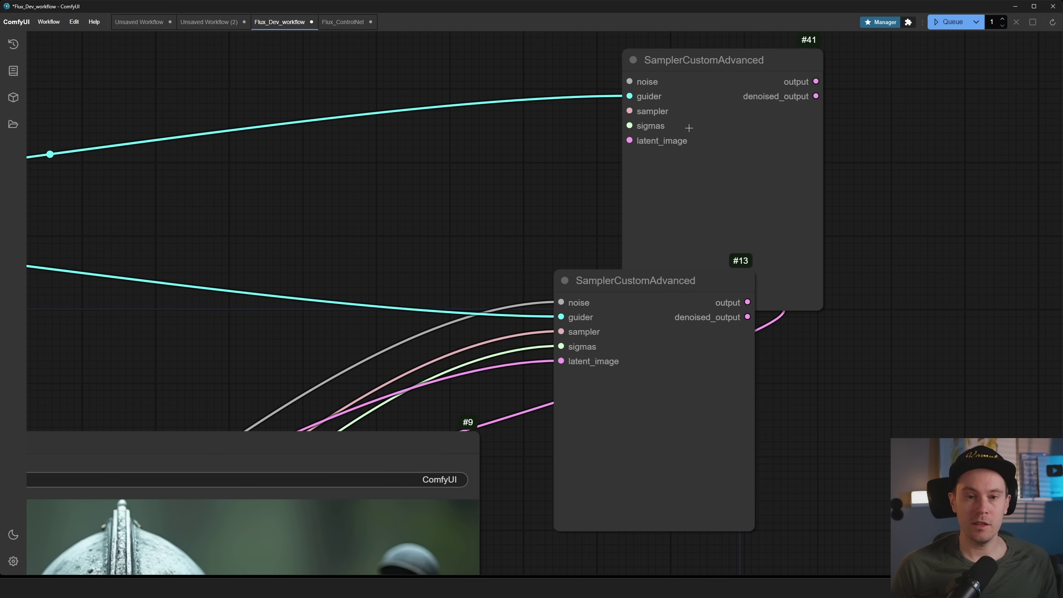
pyautogui.hotkey('ctrl', 'z')
pyautogui.hotkey('ctrl', 'y')
pyautogui.hotkey('ctrl', 'z')
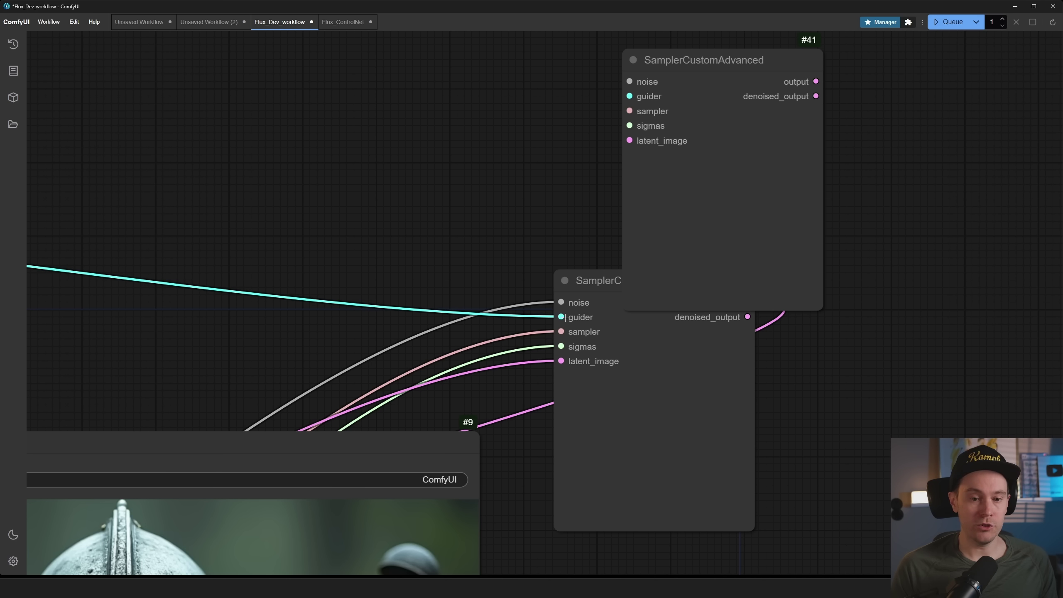
pyautogui.moveTo(561, 317); pyautogui.dragTo(629, 96)
pyautogui.moveTo(217, 246); pyautogui.dragTo(603, 111)
pyautogui.moveTo(400, 177); pyautogui.dragTo(407, 285)
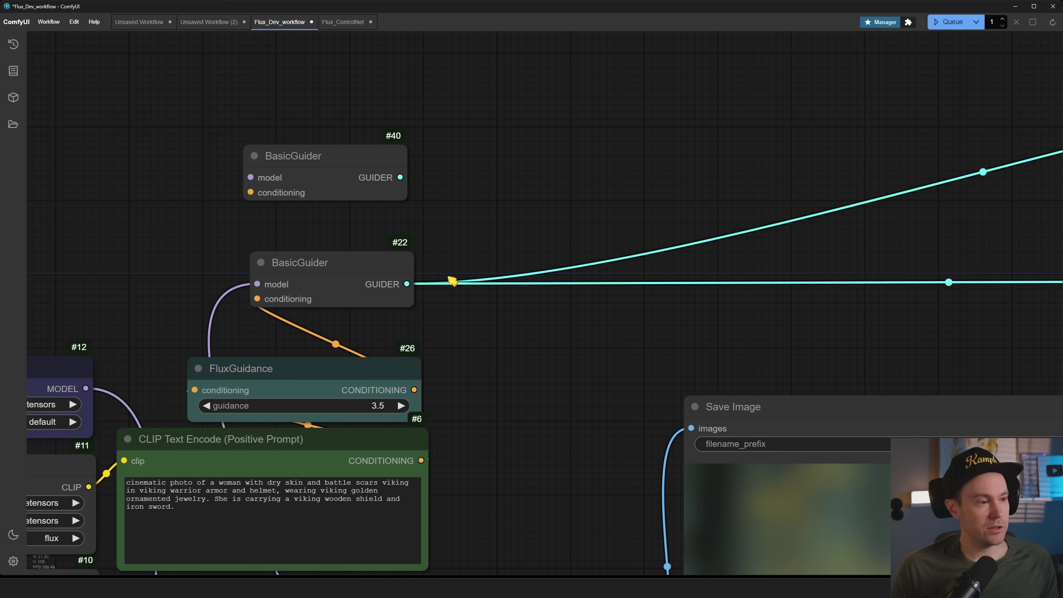
# Switch to the Flux_ControlNet workflow and pan across its ControlNet groups.
pyautogui.click(348, 22)
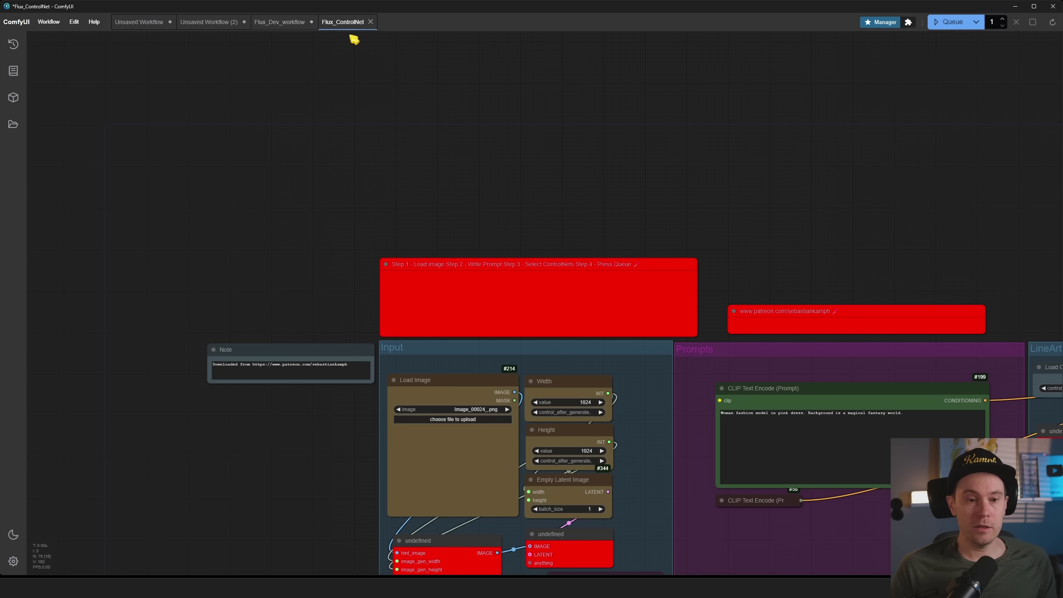
pyautogui.scroll(-3, 647, 230)
pyautogui.moveTo(636, 104); pyautogui.dragTo(754, 119)
pyautogui.scroll(-2, 334, 64)
pyautogui.scroll(2, 560, 126)
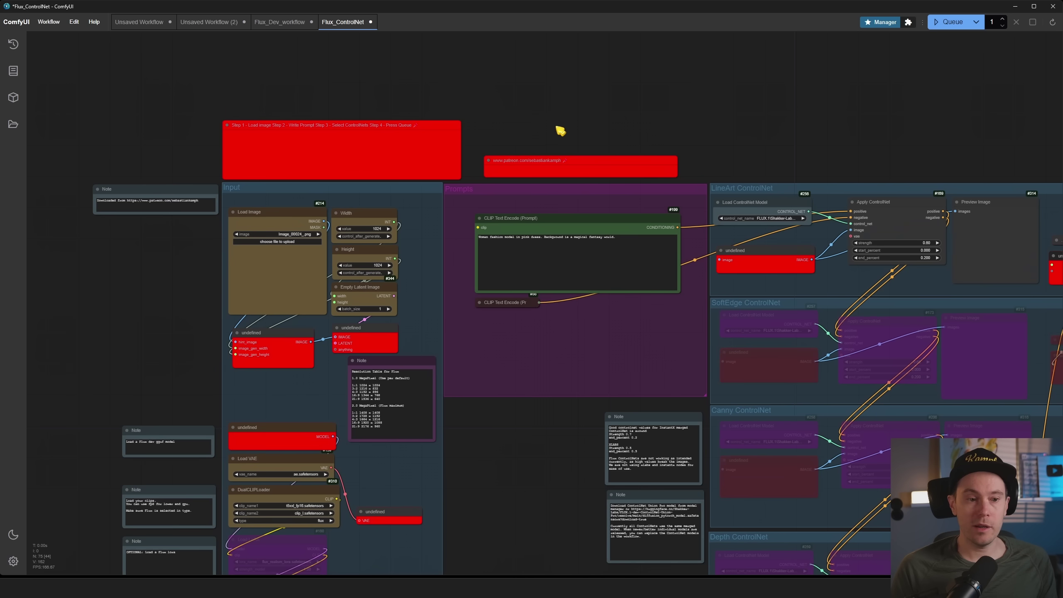
# Show Manager's Missing Node List for Flux_ControlNet and select all six packages.
pyautogui.moveTo(560, 131); pyautogui.dragTo(578, 80)
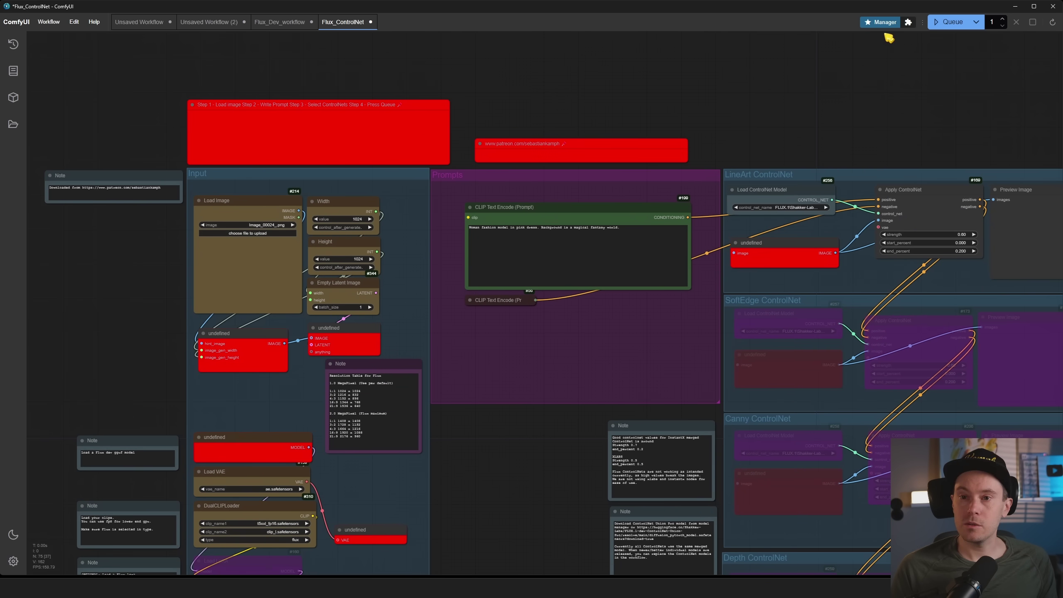
pyautogui.click(881, 22)
pyautogui.click(140, 507)
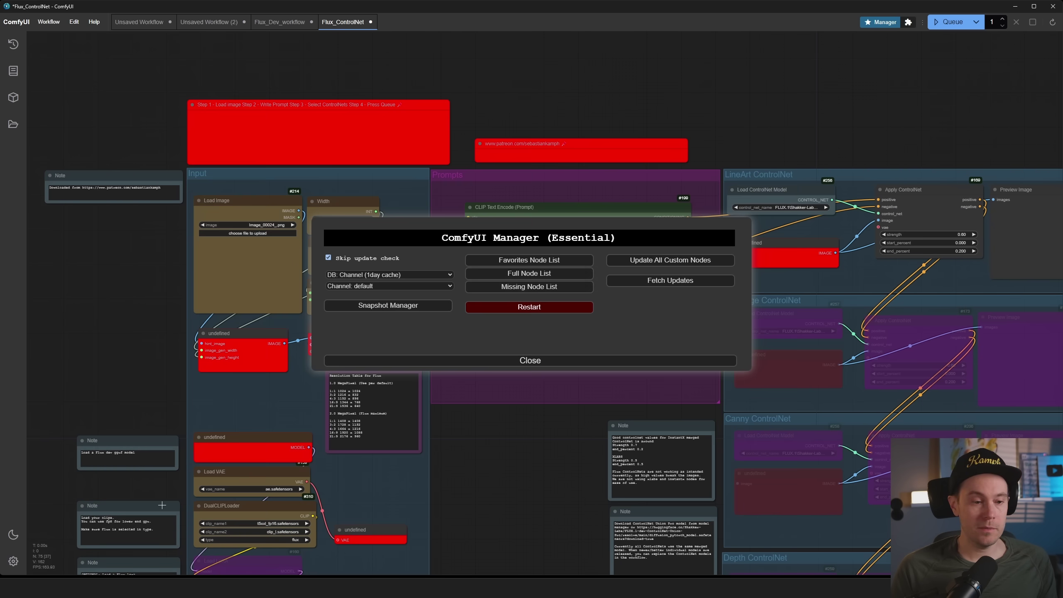
pyautogui.click(512, 293)
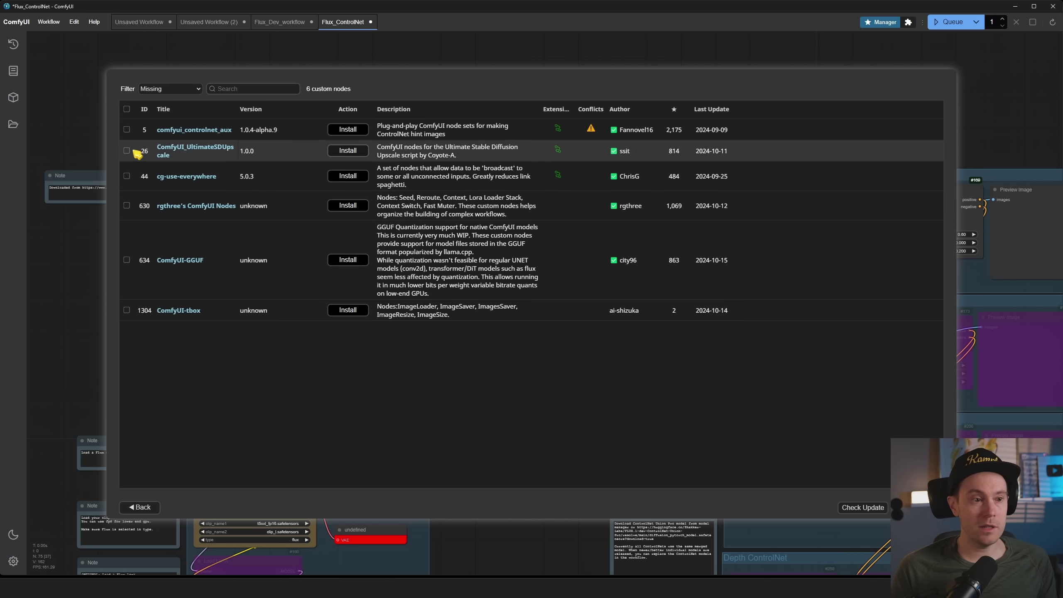
pyautogui.click(126, 109)
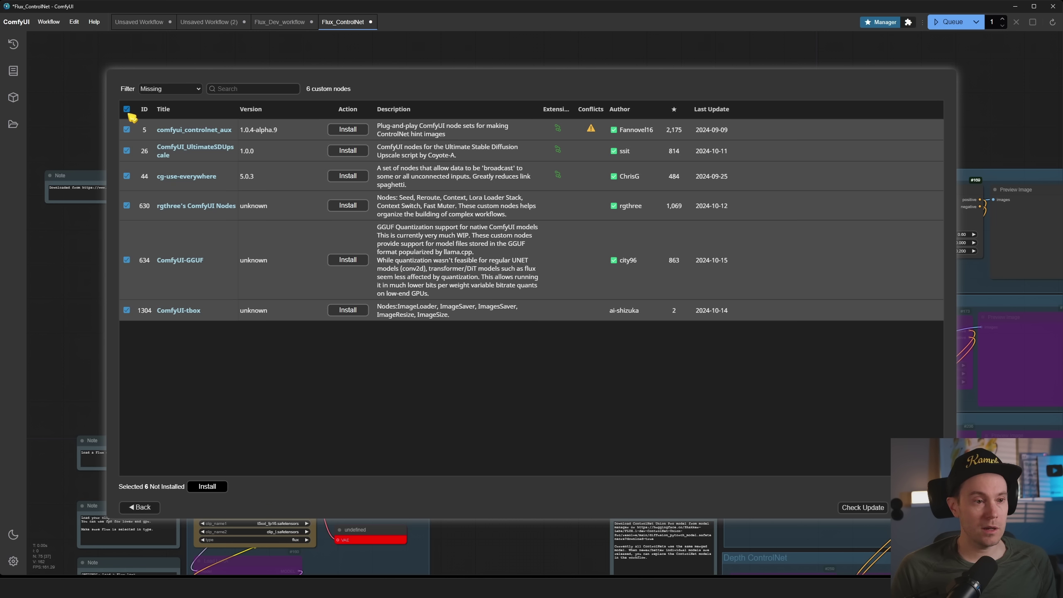
# Install comfyui_controlnet_aux and the other missing packages, choosing the latest version over 1.0.4-alpha.3.
pyautogui.click(348, 130)
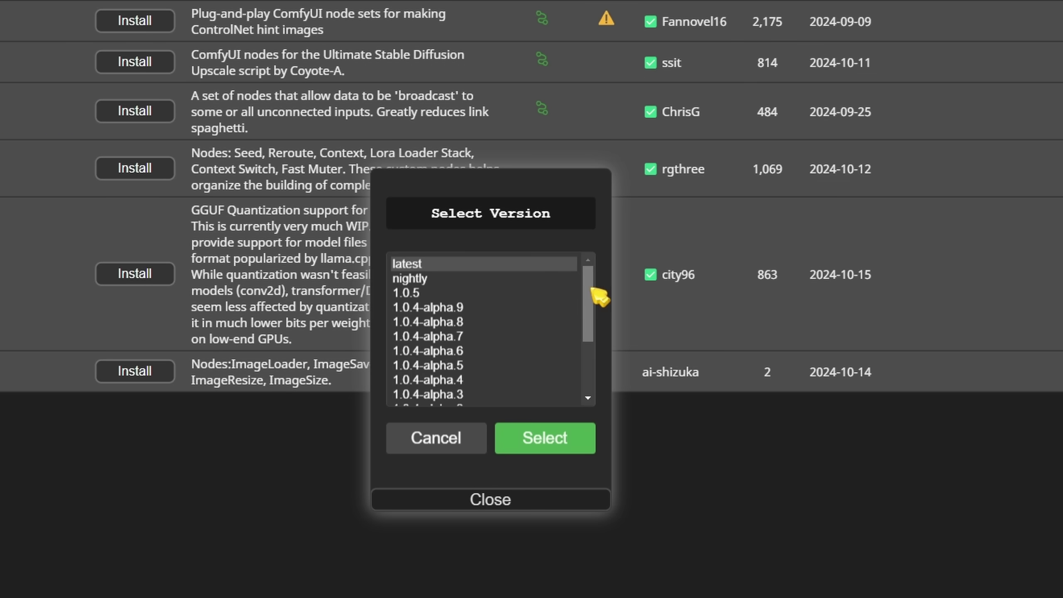
pyautogui.moveTo(581, 268); pyautogui.dragTo(584, 294)
pyautogui.moveTo(594, 363); pyautogui.dragTo(593, 271)
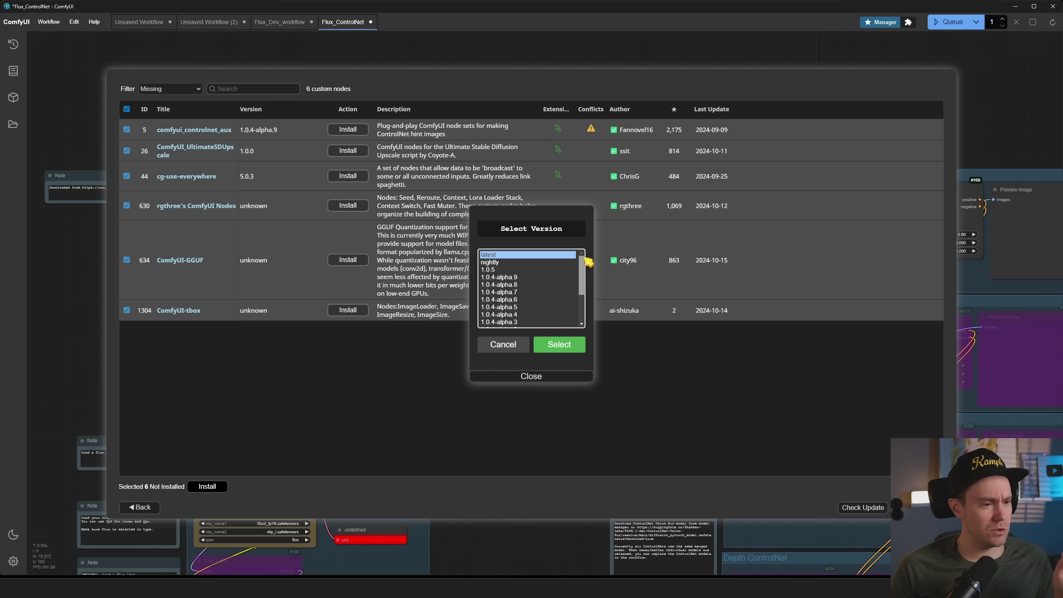
pyautogui.moveTo(588, 268); pyautogui.dragTo(496, 292)
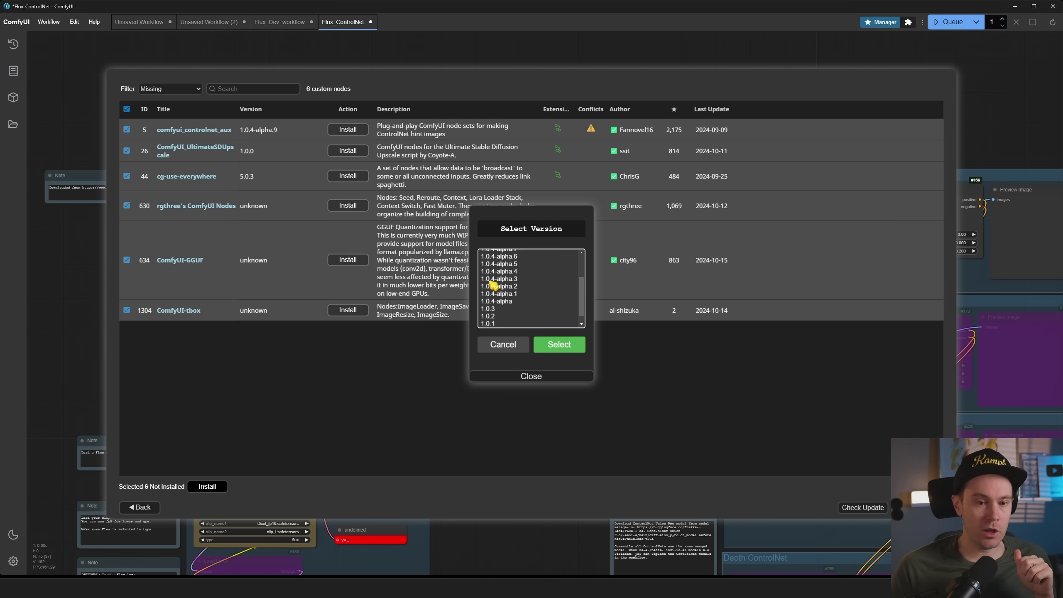
pyautogui.click(512, 279)
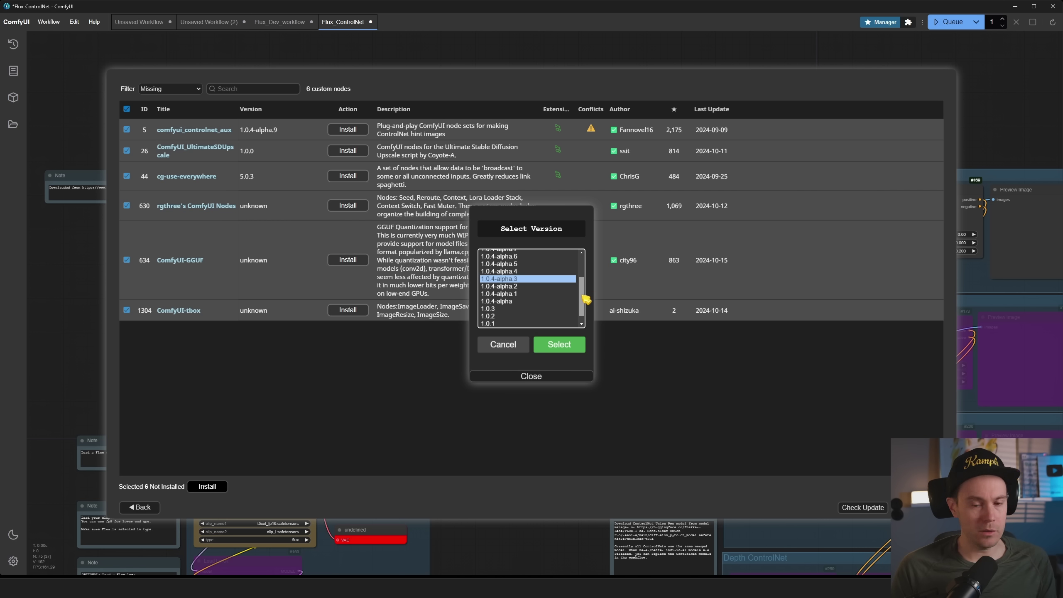
pyautogui.moveTo(585, 298); pyautogui.dragTo(586, 271)
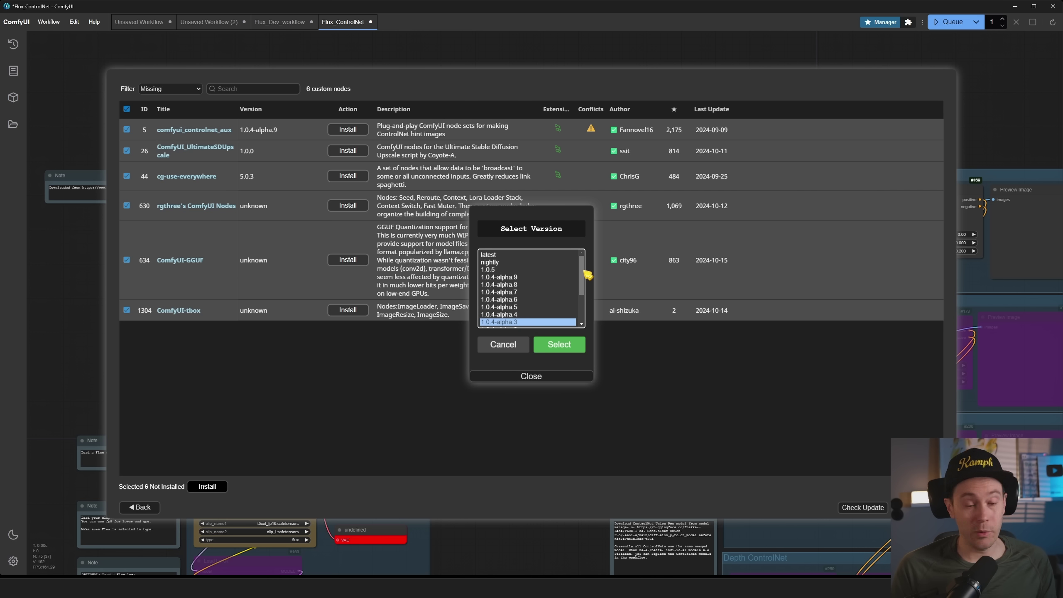
pyautogui.click(493, 255)
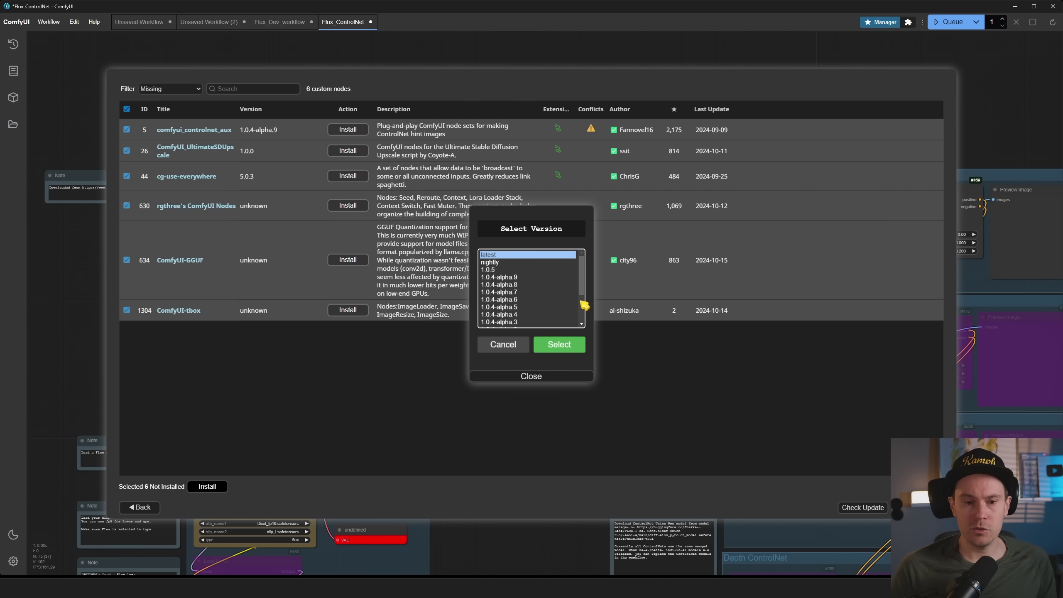
pyautogui.click(566, 348)
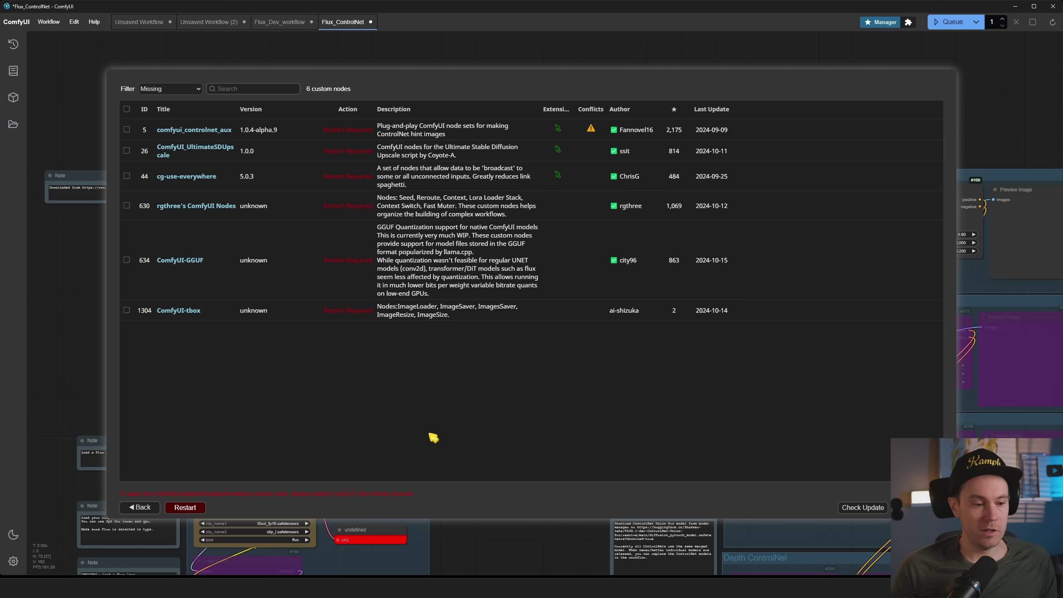
# Restart ComfyUI to load the new nodes, then close Flux_ControlNet without saving.
pyautogui.click(185, 507)
pyautogui.click(366, 292)
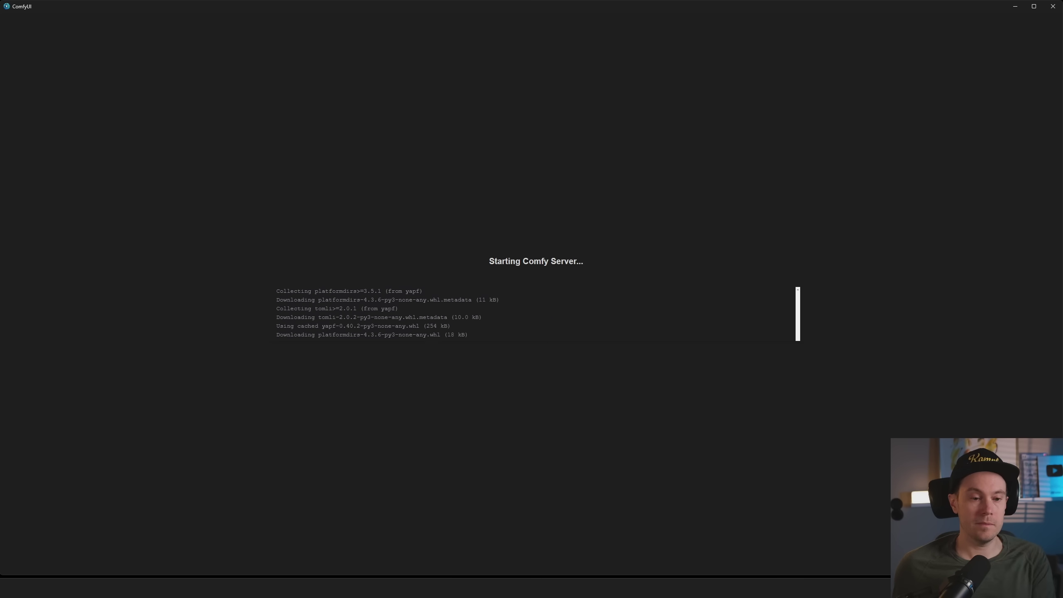
pyautogui.click(164, 21)
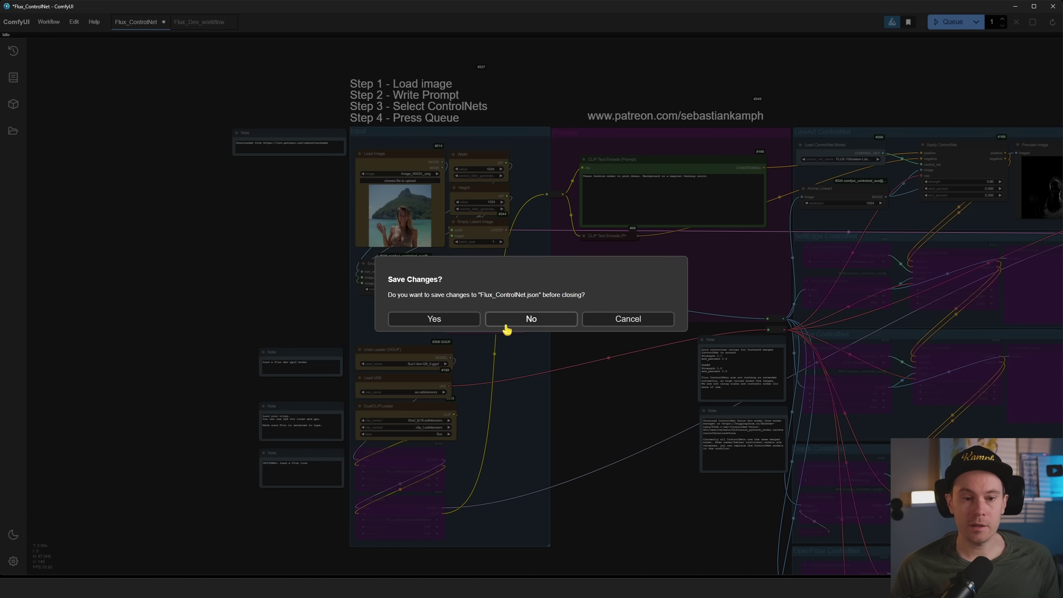
pyautogui.click(561, 325)
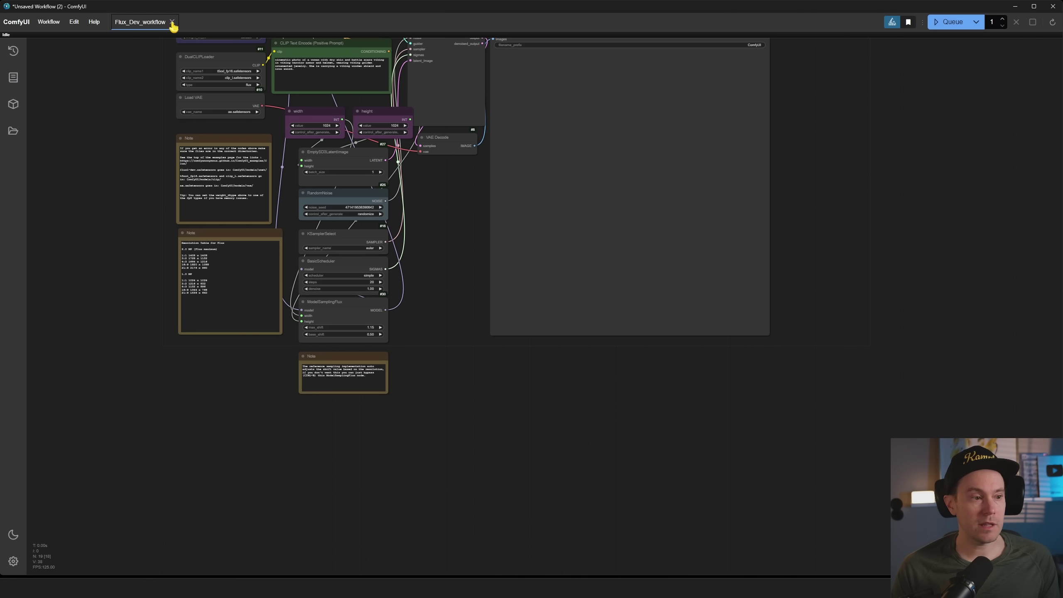
# Close the Flux_Dev_workflow and unsaved workflow tabs without saving, then show the saved workflows list.
pyautogui.click(173, 22)
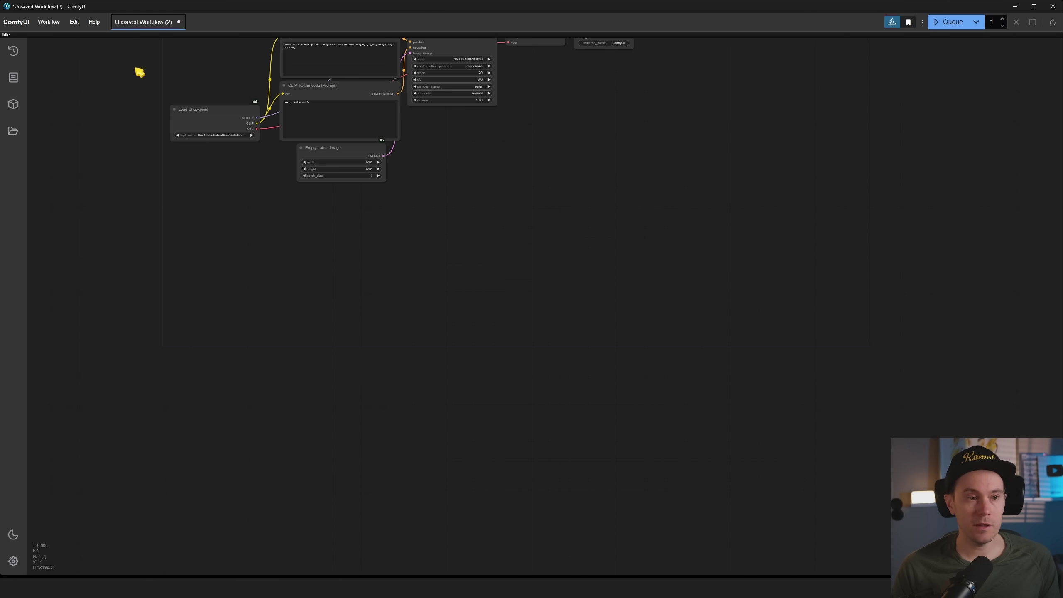
pyautogui.click(179, 21)
pyautogui.click(513, 318)
pyautogui.moveTo(129, 162); pyautogui.dragTo(283, 266)
pyautogui.click(13, 131)
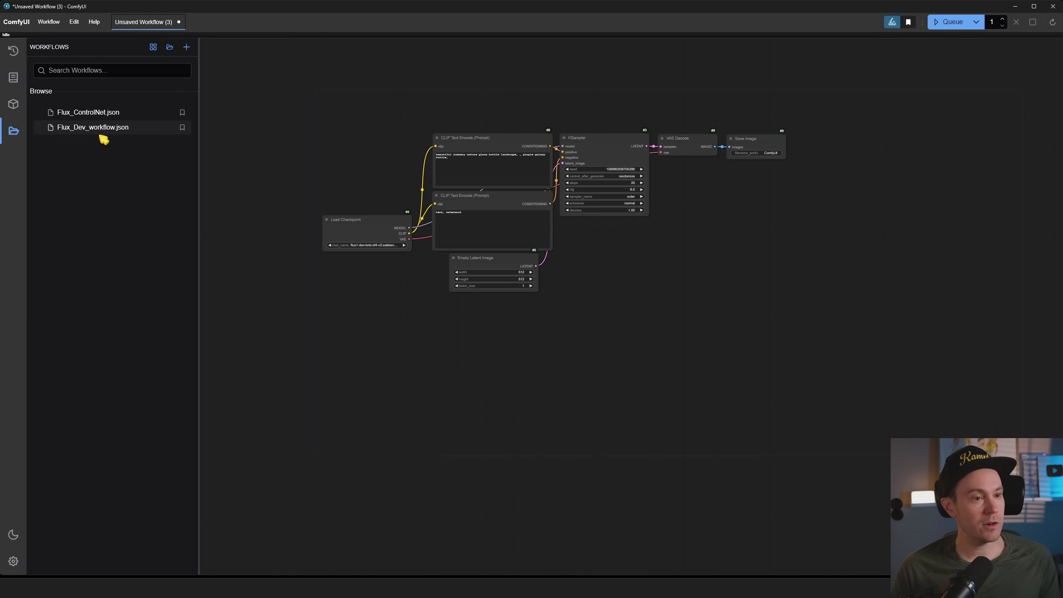
# Reopen Flux_ControlNet.json from the Workflows sidebar and frame its graph on the canvas.
pyautogui.click(99, 113)
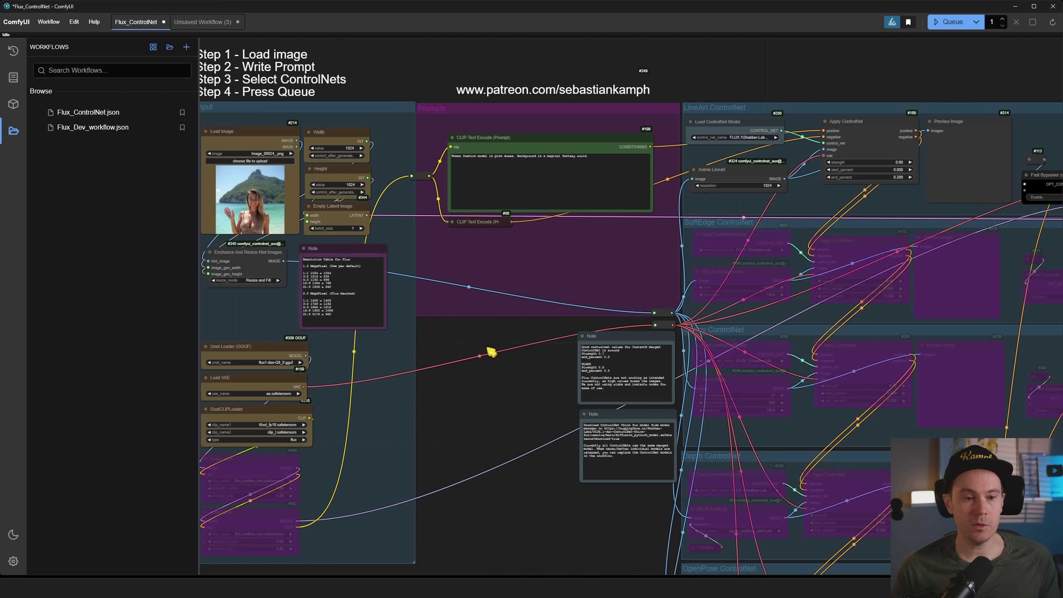
pyautogui.scroll(-2, 419, 285)
pyautogui.moveTo(273, 254); pyautogui.dragTo(311, 250)
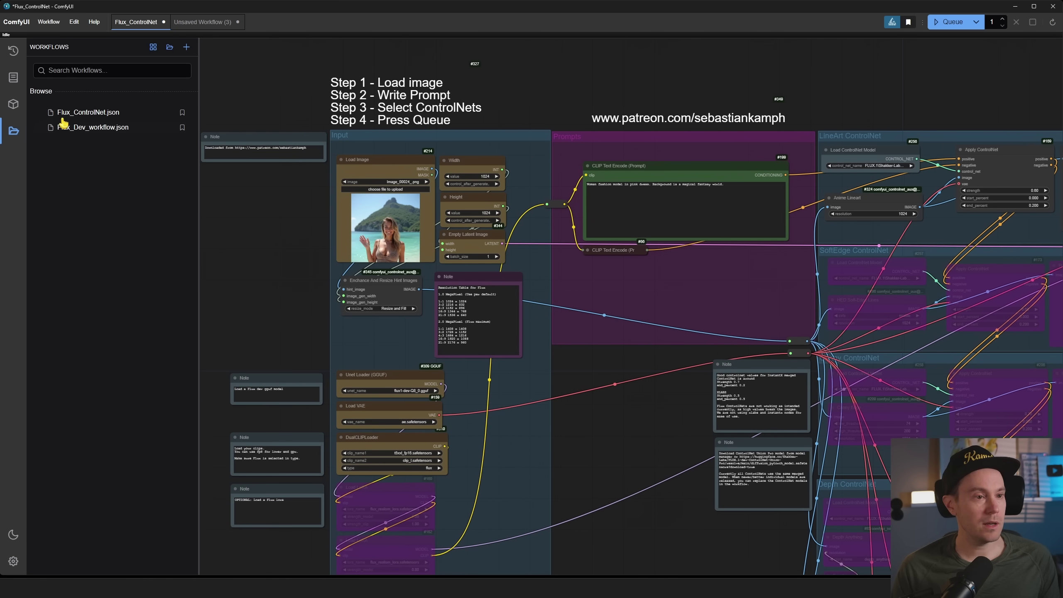
# Queue the Flux_ControlNet workflow and zoom around the graph while the image generates.
pyautogui.click(957, 23)
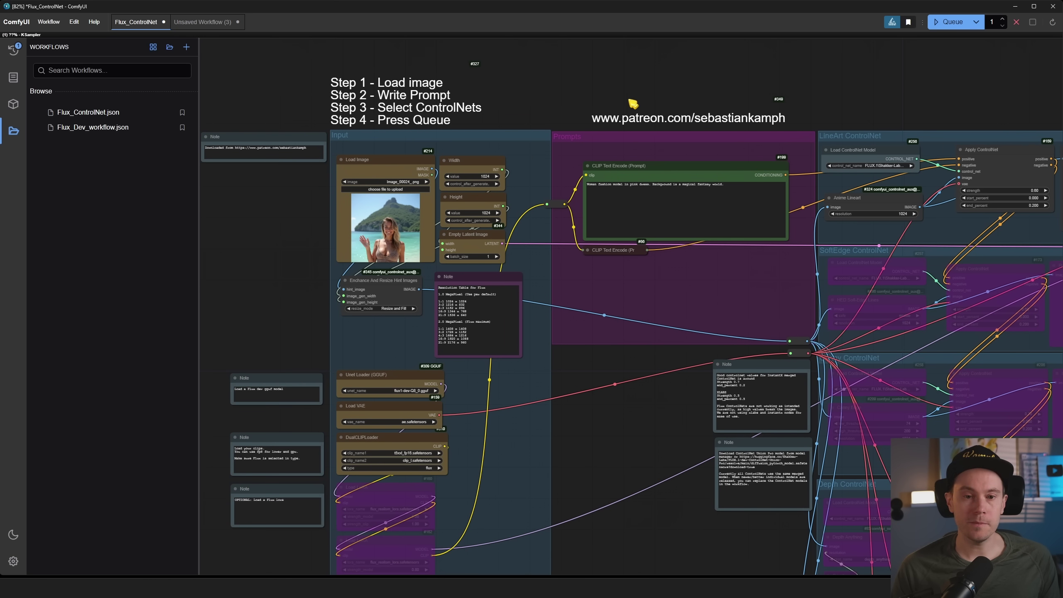
pyautogui.scroll(5, 652, 122)
pyautogui.scroll(4, 678, 134)
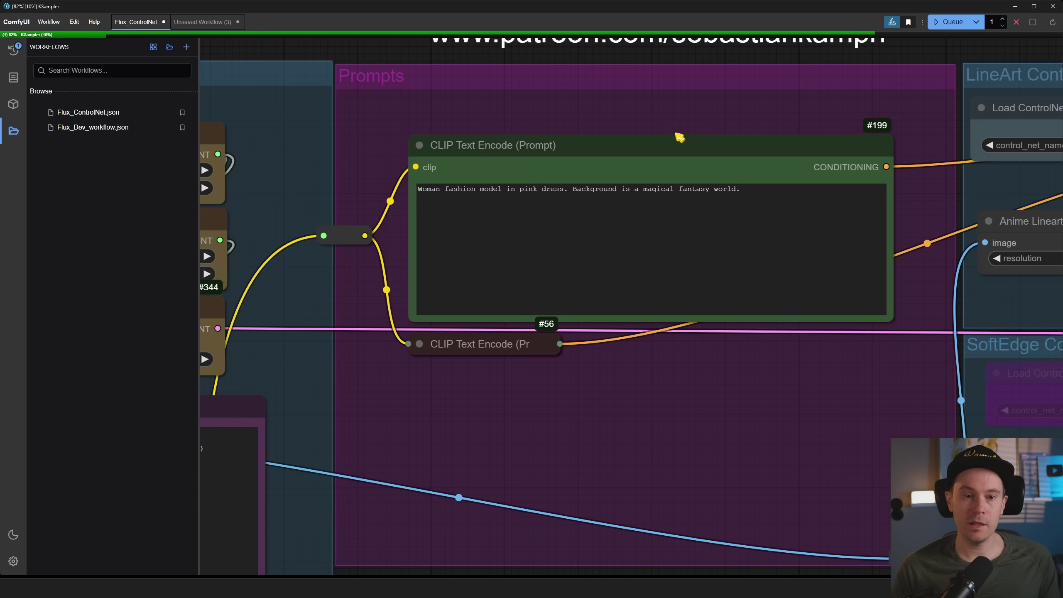
pyautogui.scroll(2, 679, 138)
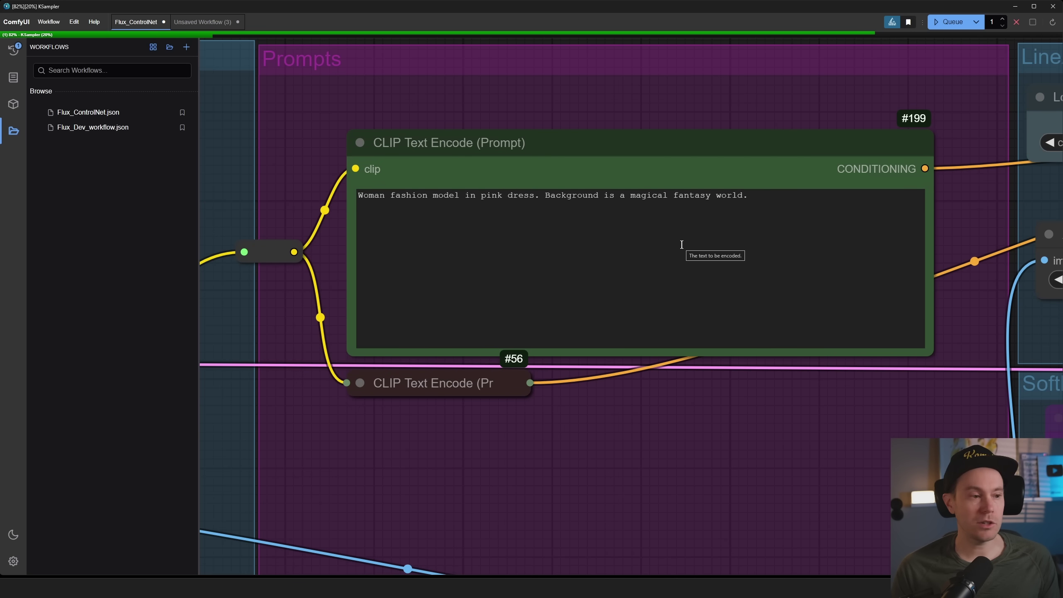
pyautogui.scroll(-10, 680, 244)
pyautogui.scroll(10, 486, 182)
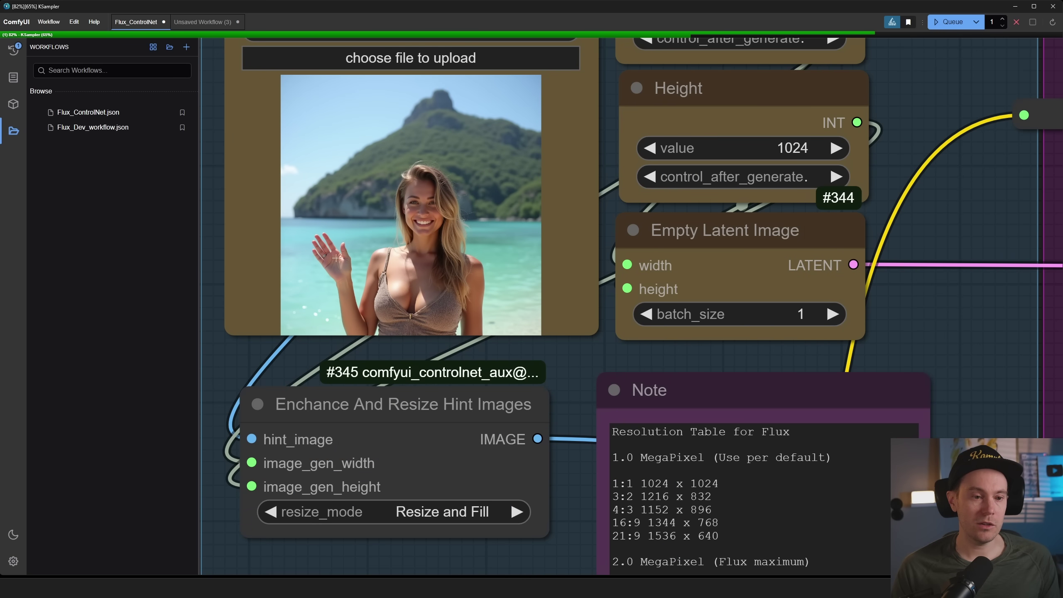
pyautogui.scroll(-5, 341, 218)
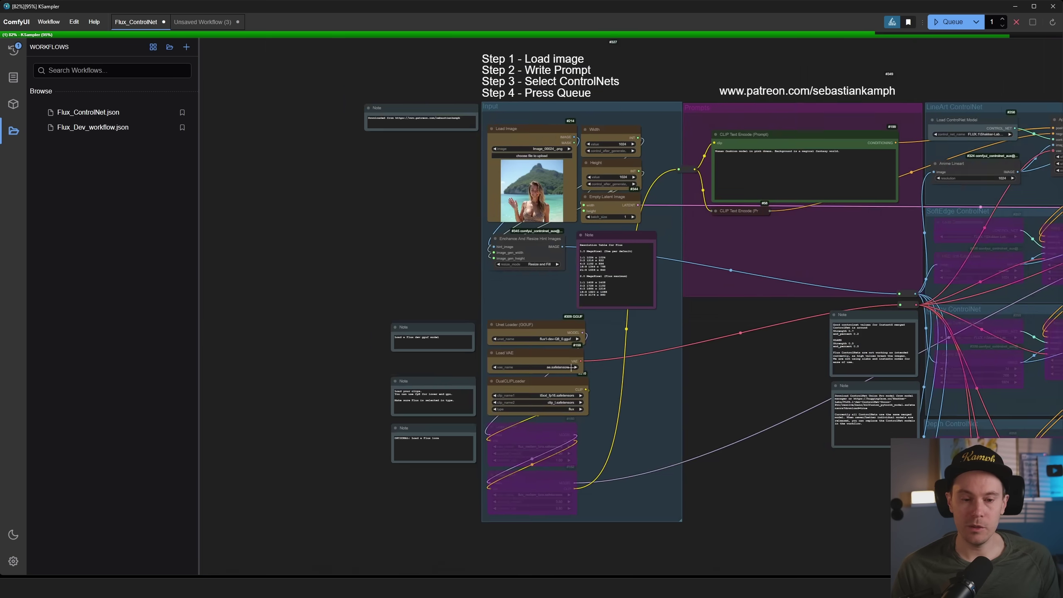
pyautogui.scroll(5, 524, 276)
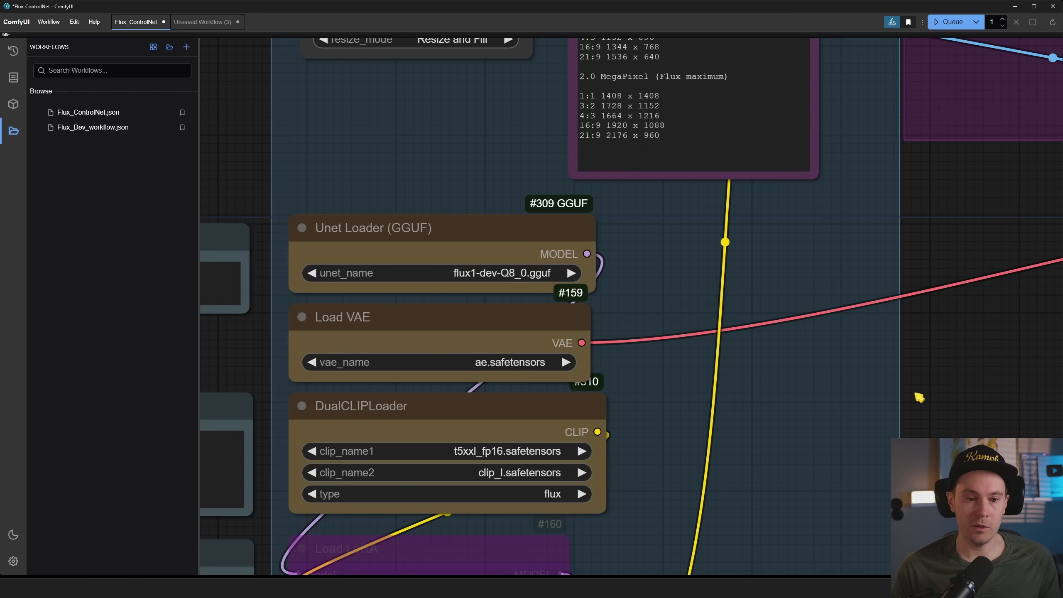
pyautogui.scroll(-5, 688, 389)
pyautogui.scroll(5, 694, 256)
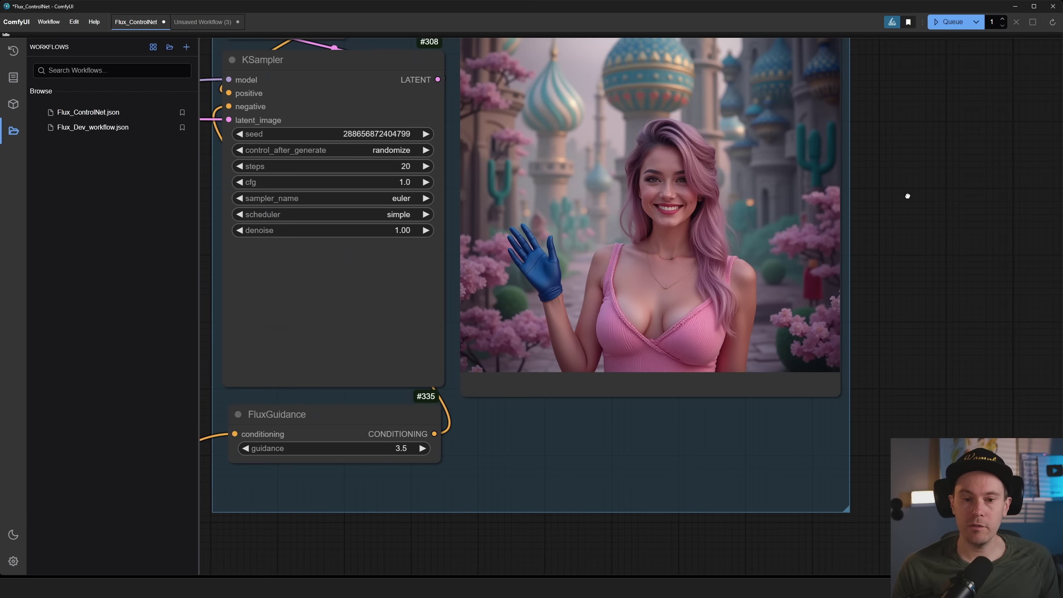
pyautogui.scroll(2, 893, 231)
pyautogui.scroll(-2, 918, 266)
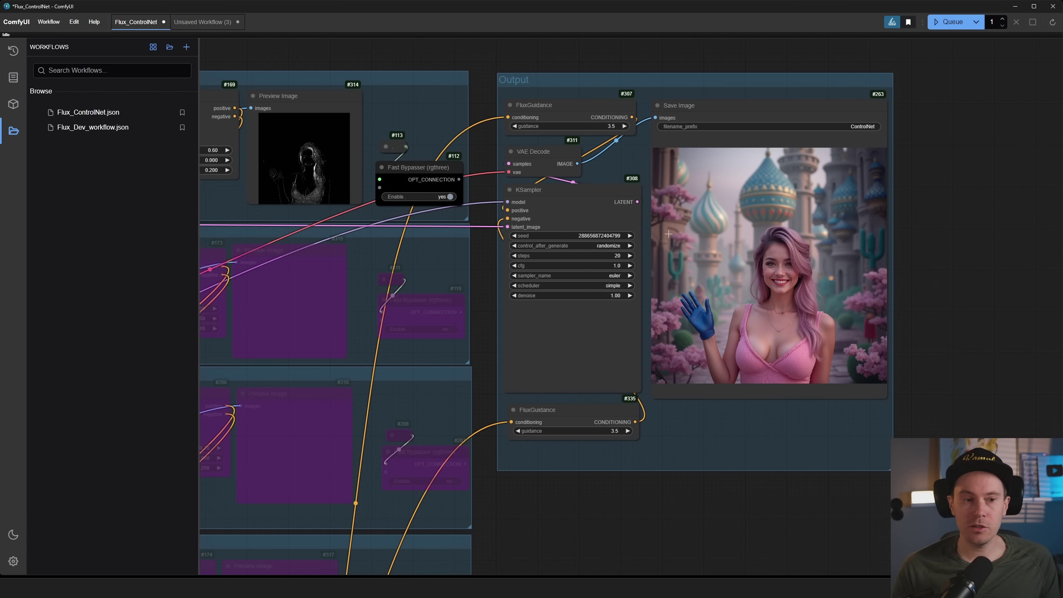
pyautogui.scroll(-5, 672, 79)
pyautogui.scroll(5, 570, 79)
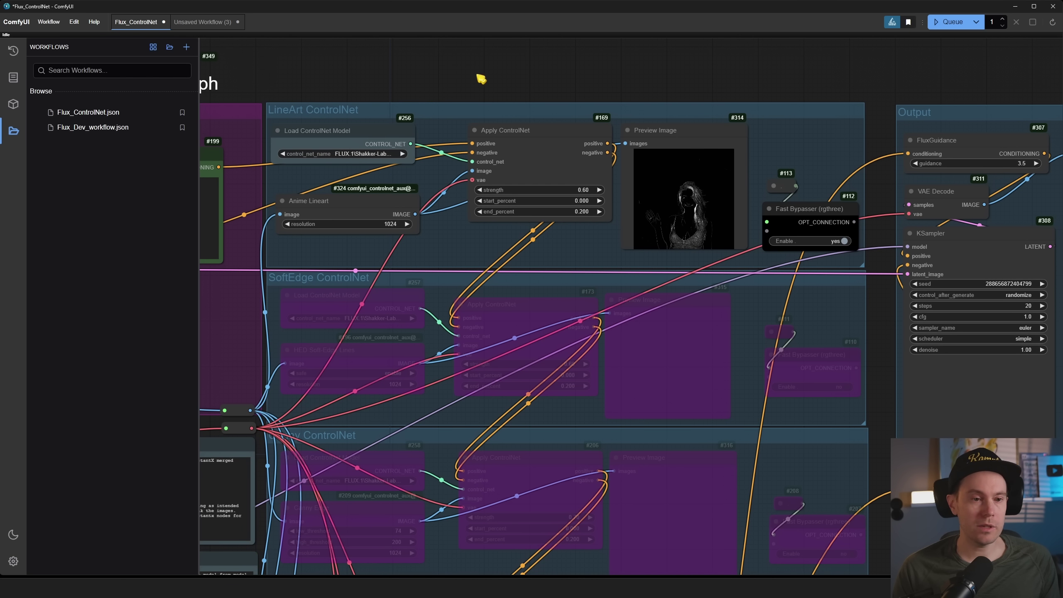
pyautogui.scroll(3, 419, 102)
# Check the LineArt group's ControlNet model unchanged, then pan to frame the Input and Prompts groups.
pyautogui.click(346, 153)
pyautogui.click(514, 81)
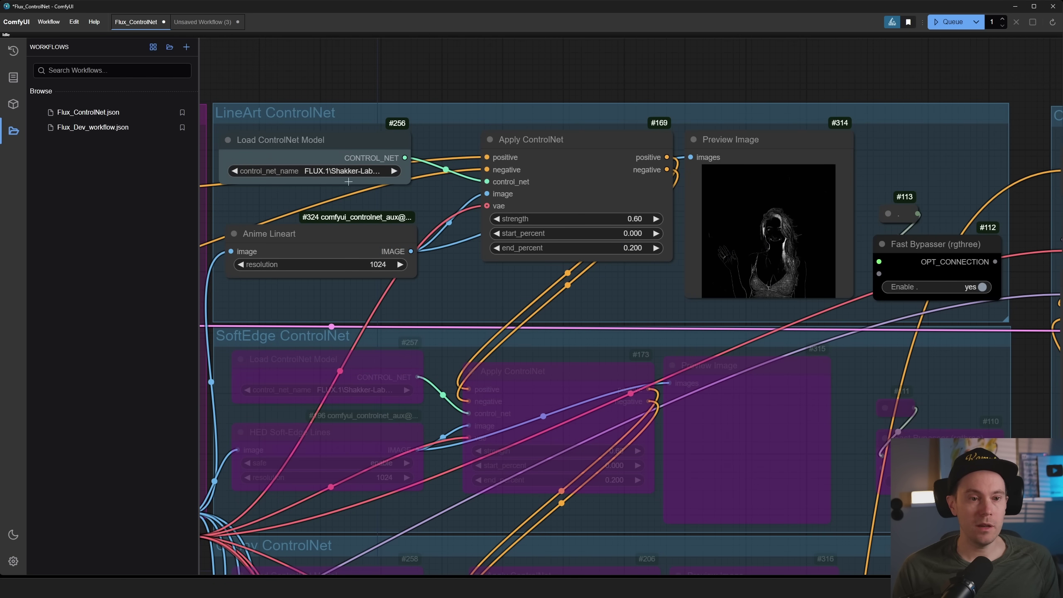
pyautogui.scroll(-6, 749, 331)
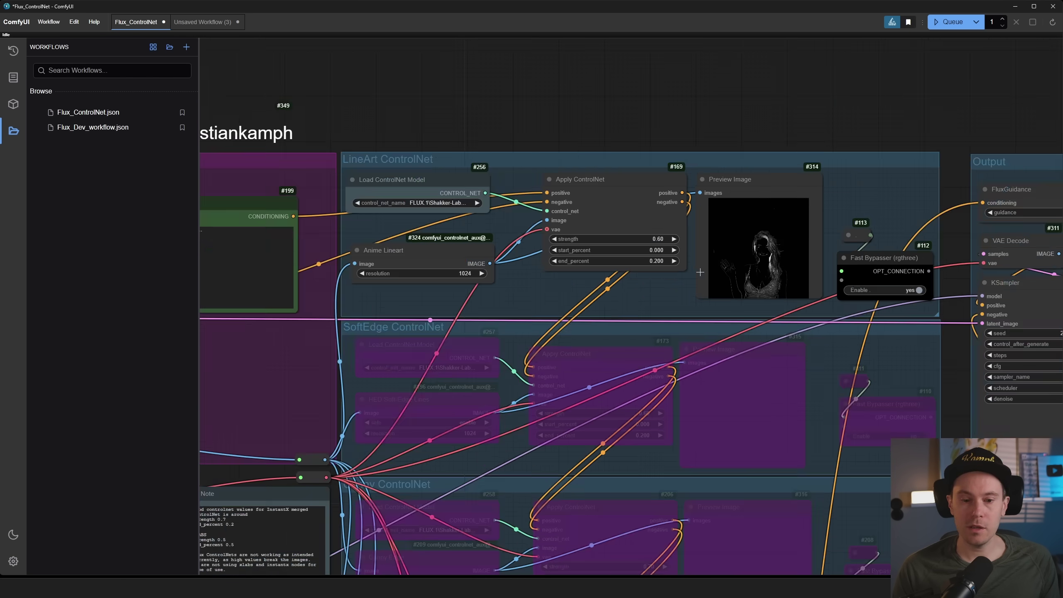
pyautogui.scroll(-1, 744, 346)
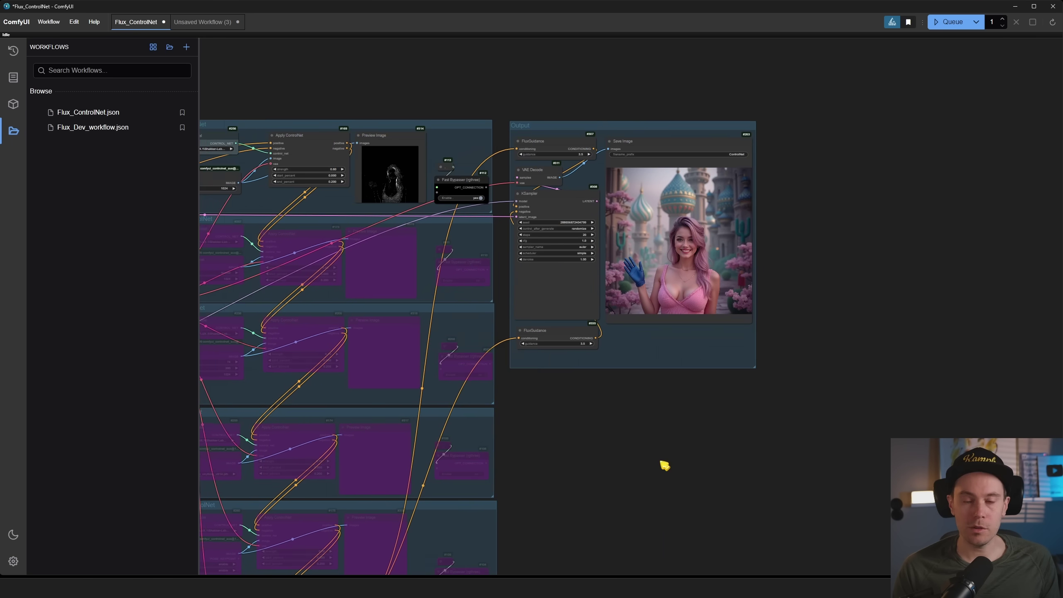
pyautogui.moveTo(206, 71); pyautogui.dragTo(574, 127)
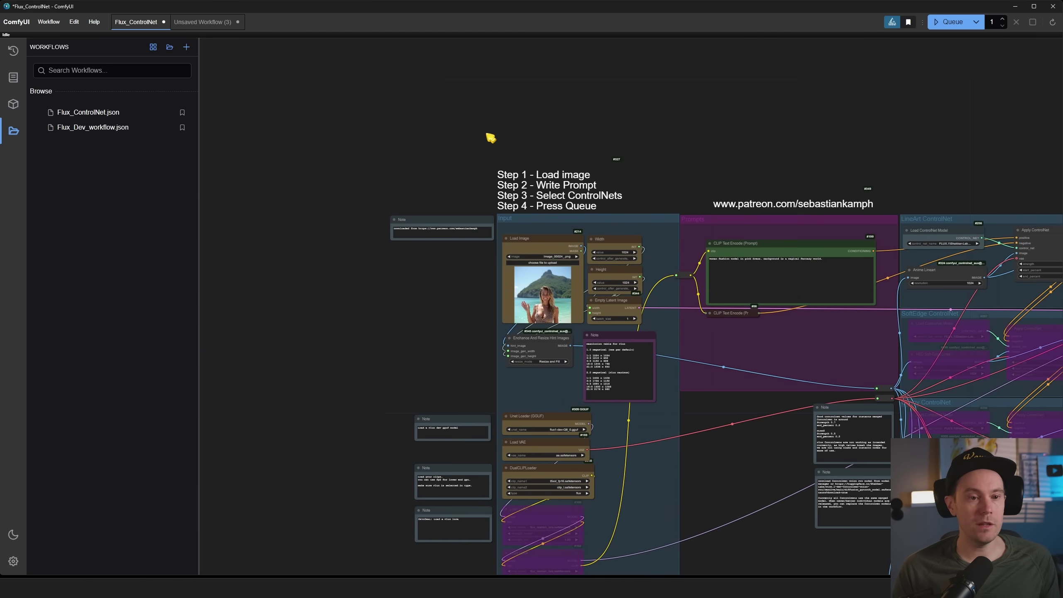
pyautogui.moveTo(643, 138); pyautogui.dragTo(446, 95)
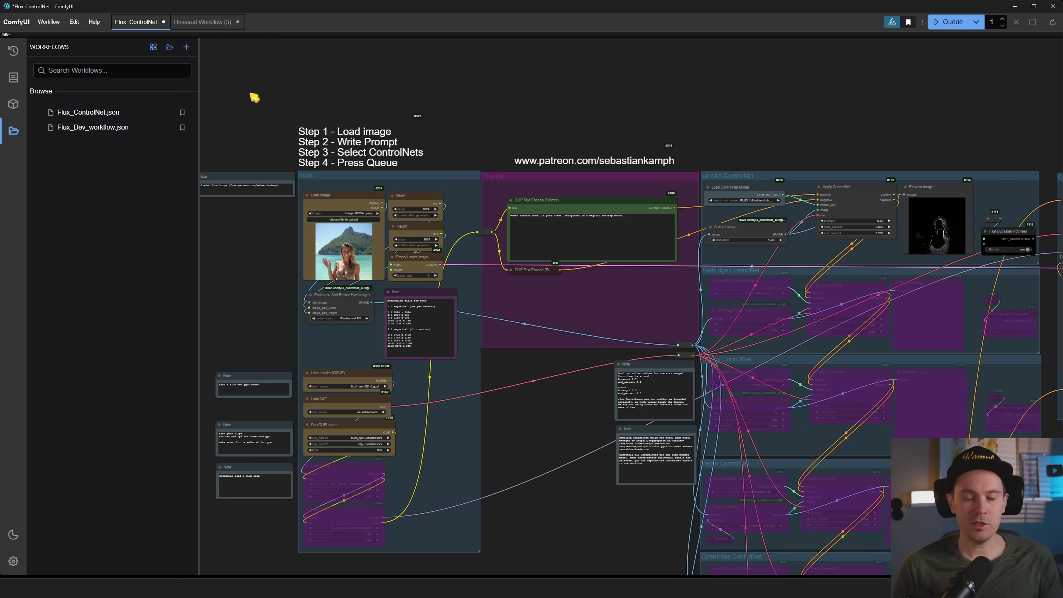
pyautogui.hotkey('ctrl', ',')
pyautogui.click(343, 172)
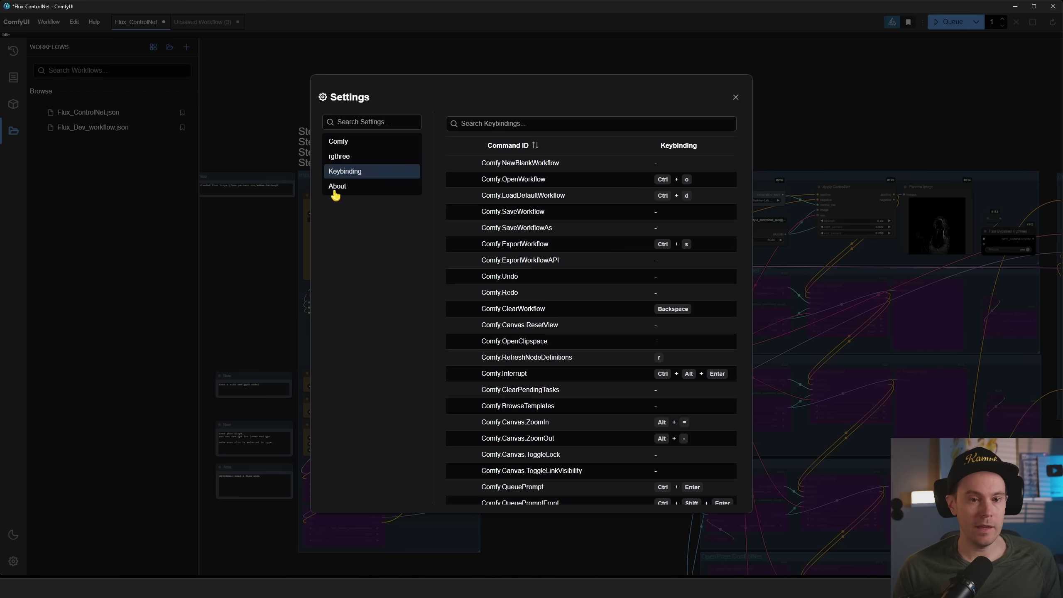
pyautogui.click(735, 97)
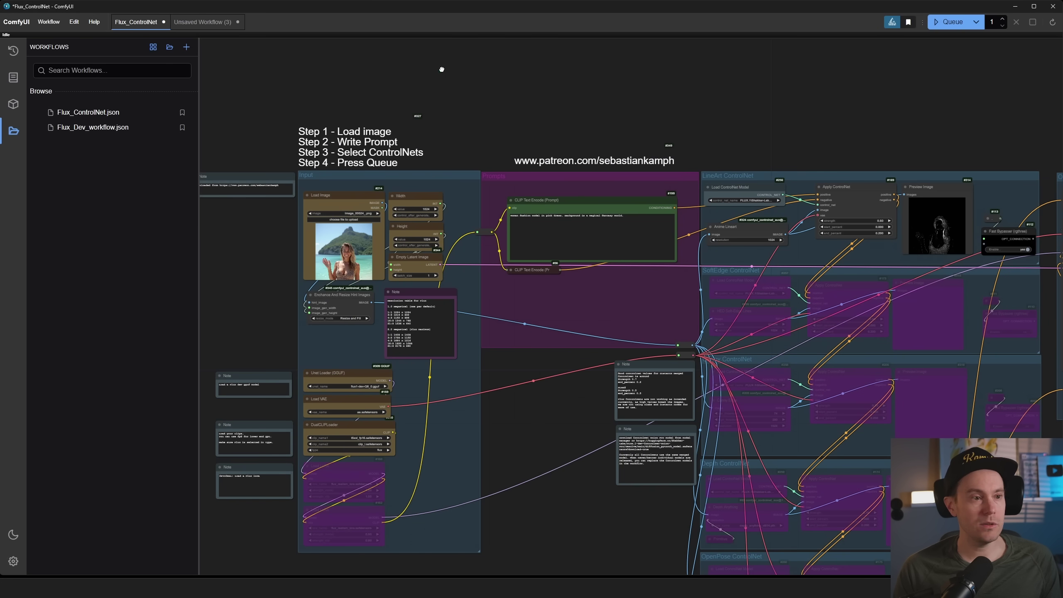
pyautogui.press('m')
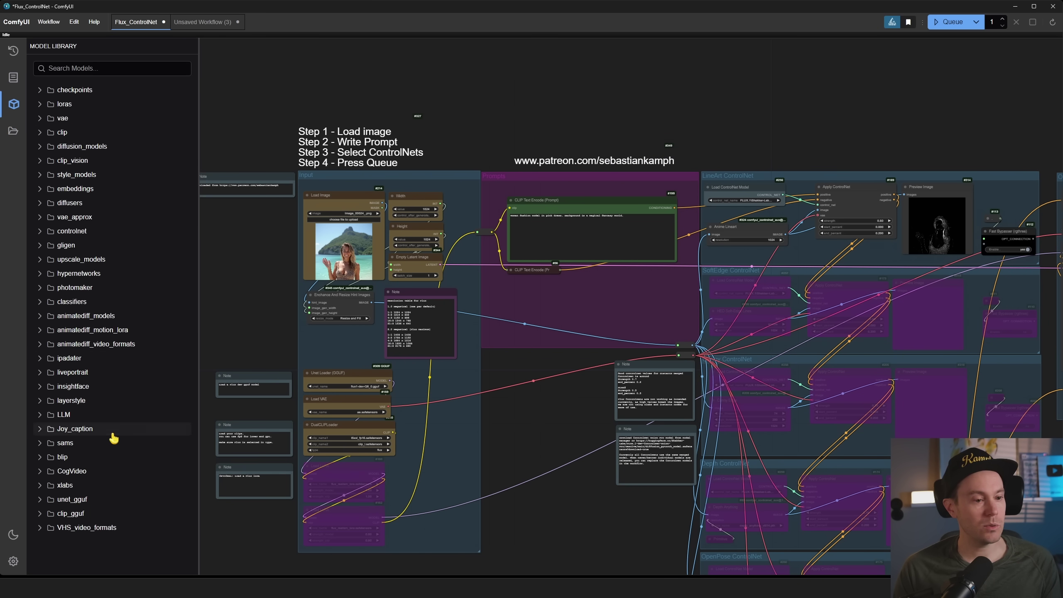
pyautogui.click(107, 90)
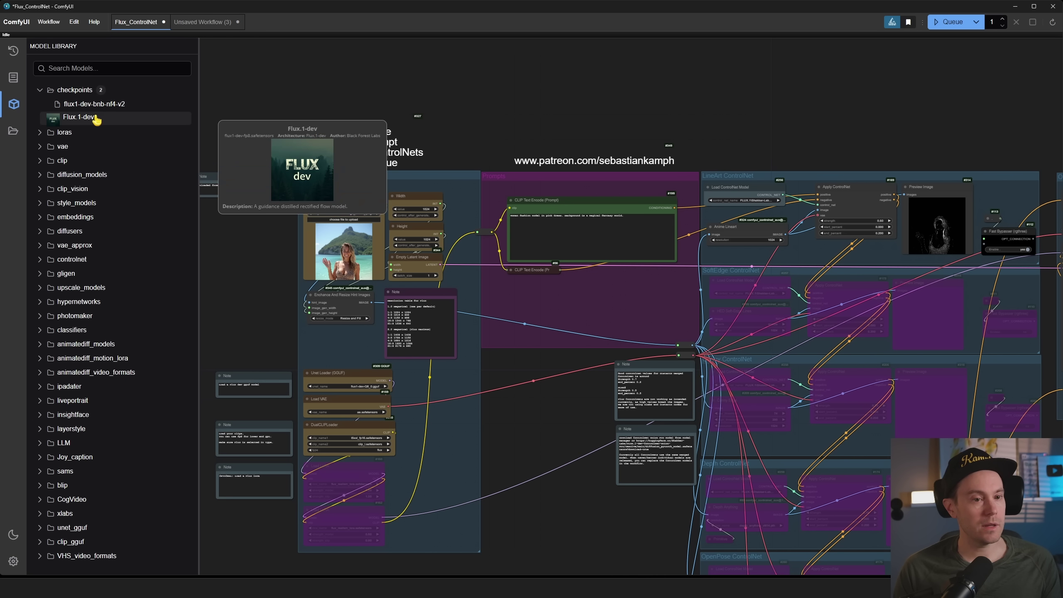
pyautogui.moveTo(88, 123)
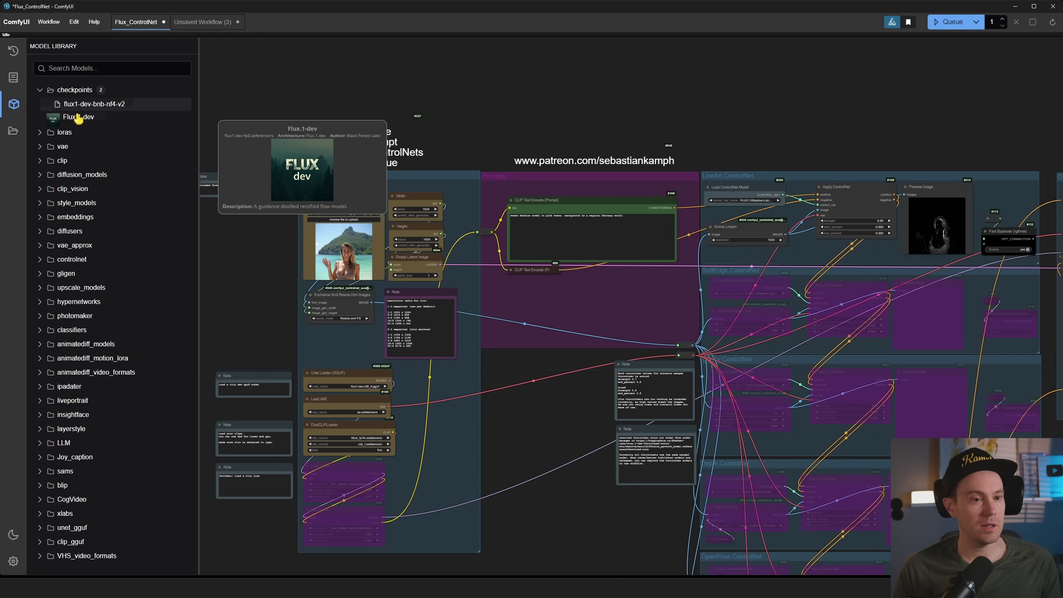
pyautogui.click(69, 90)
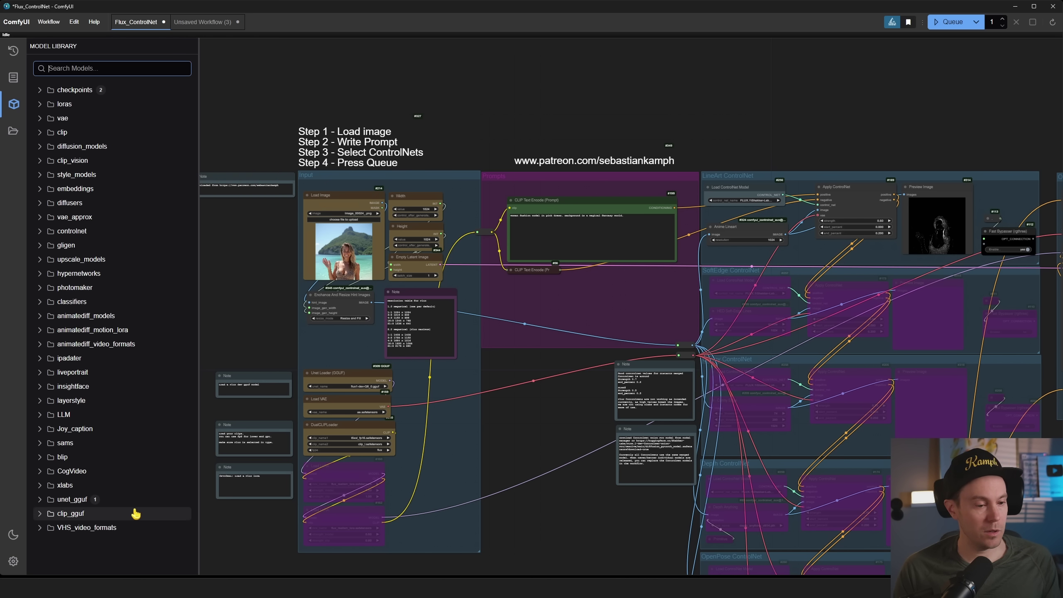
pyautogui.click(42, 500)
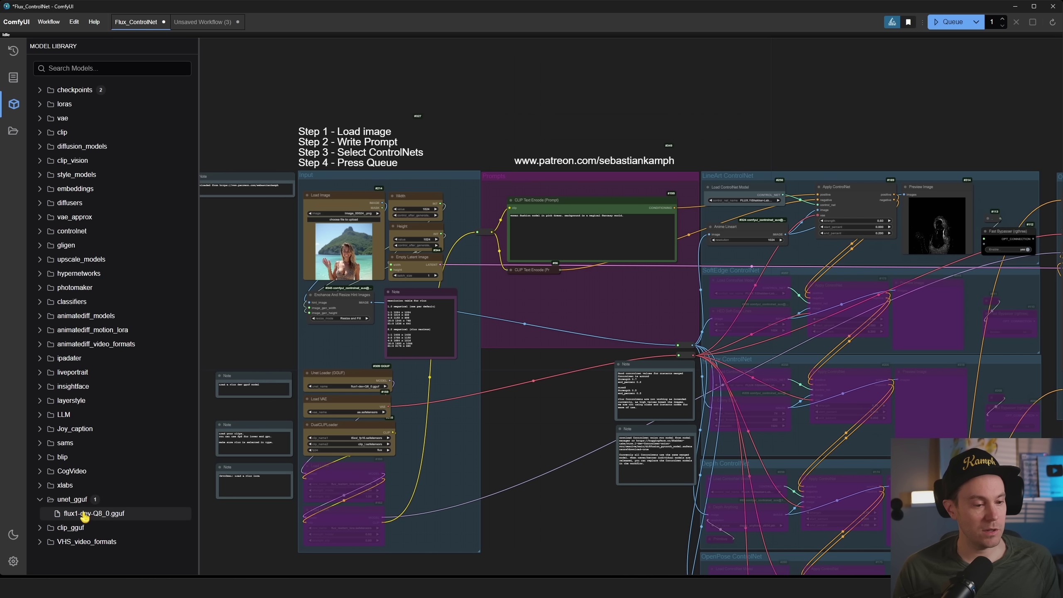
pyautogui.click(40, 500)
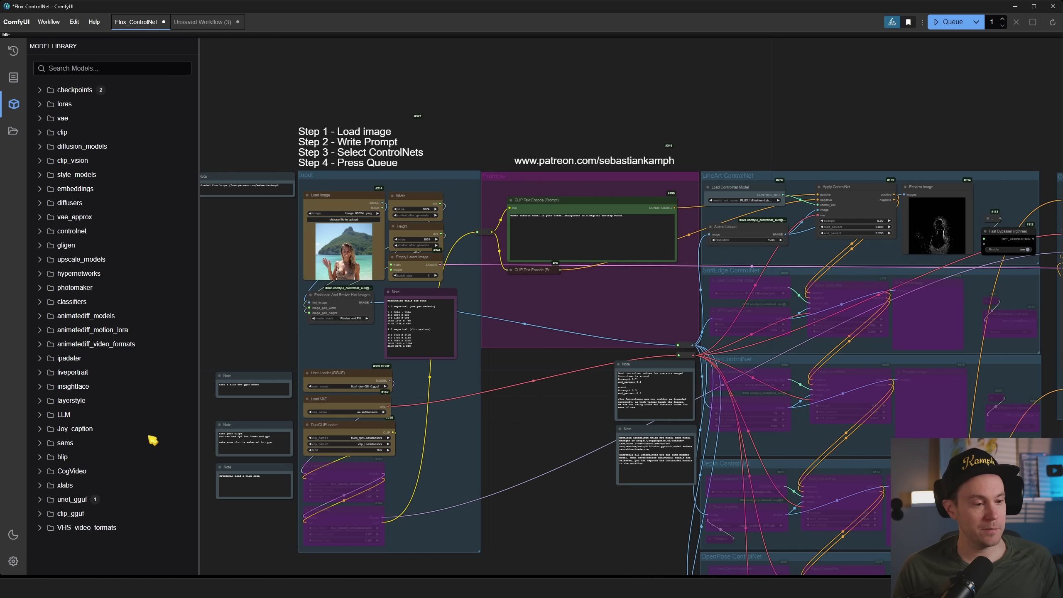
pyautogui.click(14, 138)
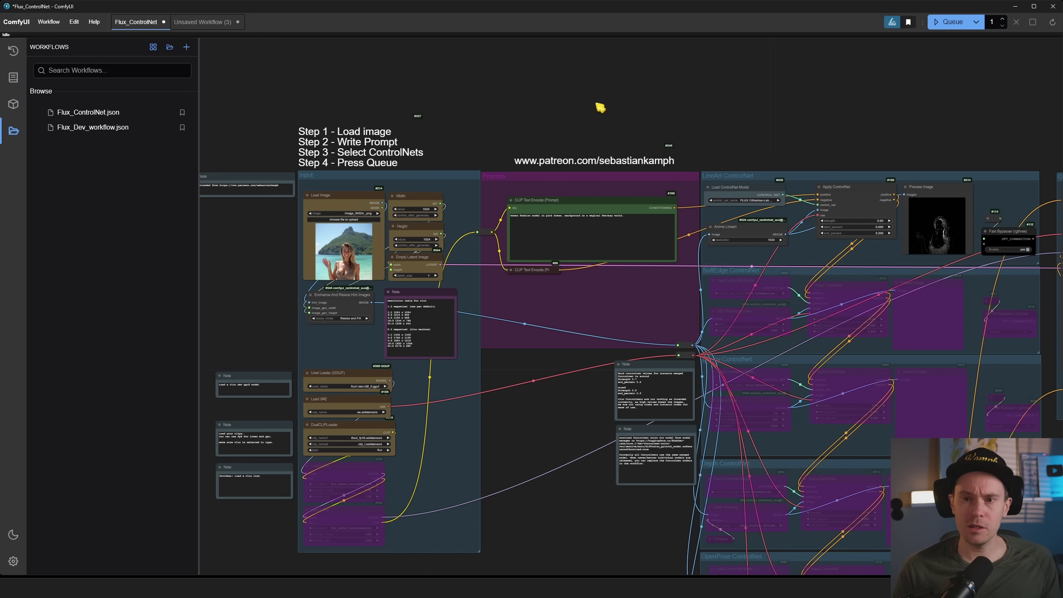
pyautogui.hscroll(3, 814, 109)
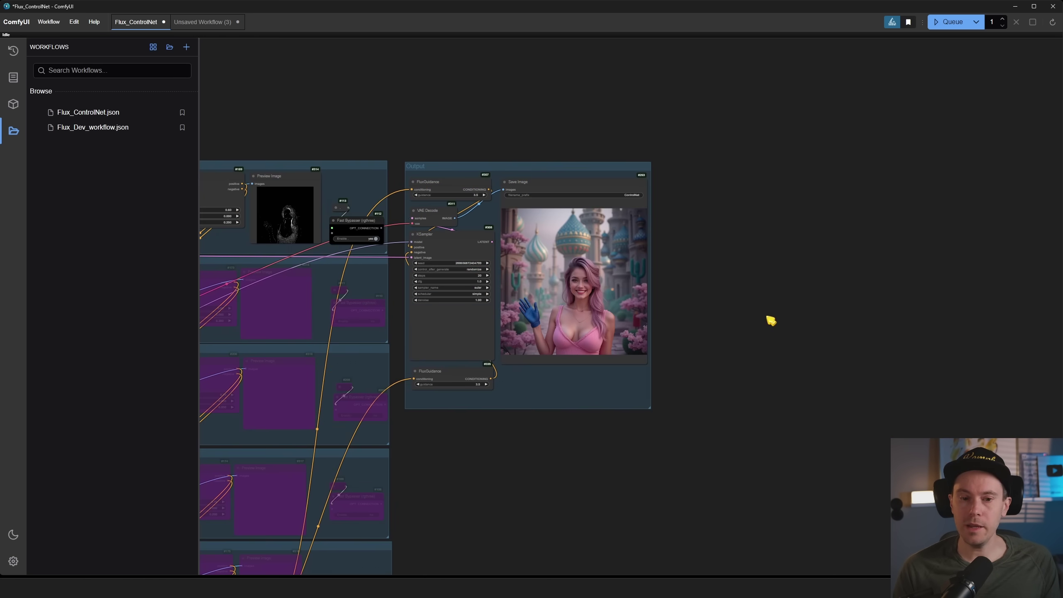
pyautogui.scroll(2, 696, 313)
pyautogui.moveTo(655, 295); pyautogui.dragTo(959, 373)
pyautogui.scroll(3, 877, 360)
pyautogui.scroll(1, 958, 372)
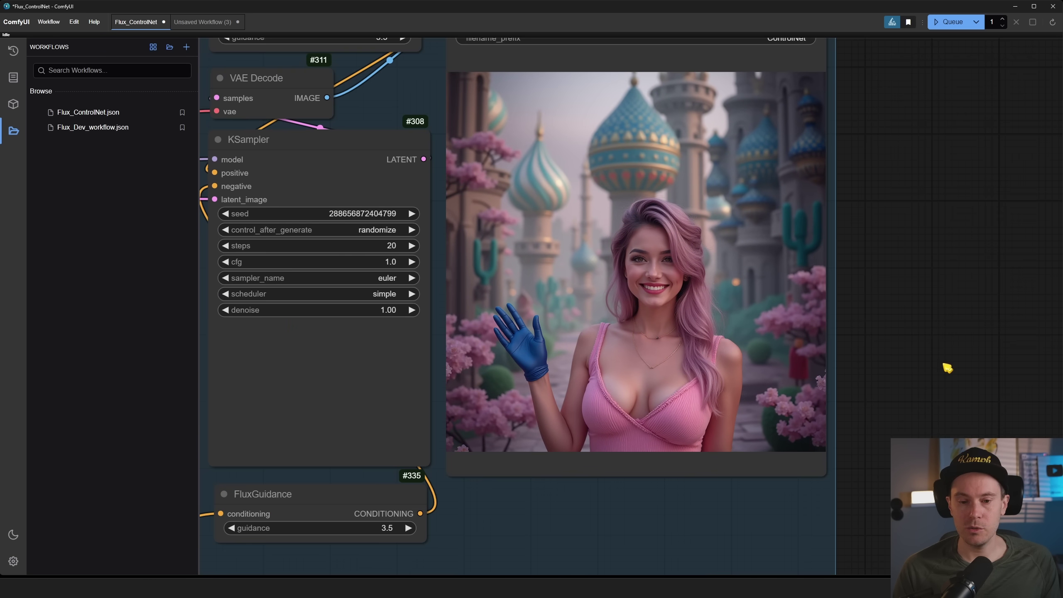